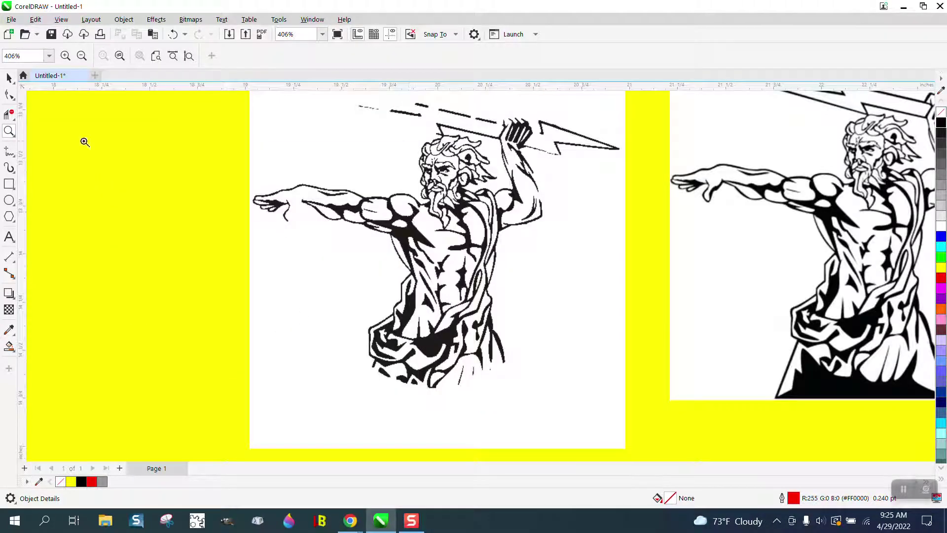
Select the left Zeus bitmap and review the Zeus image search results in the browser.
left_click(9, 77)
left_click(409, 177)
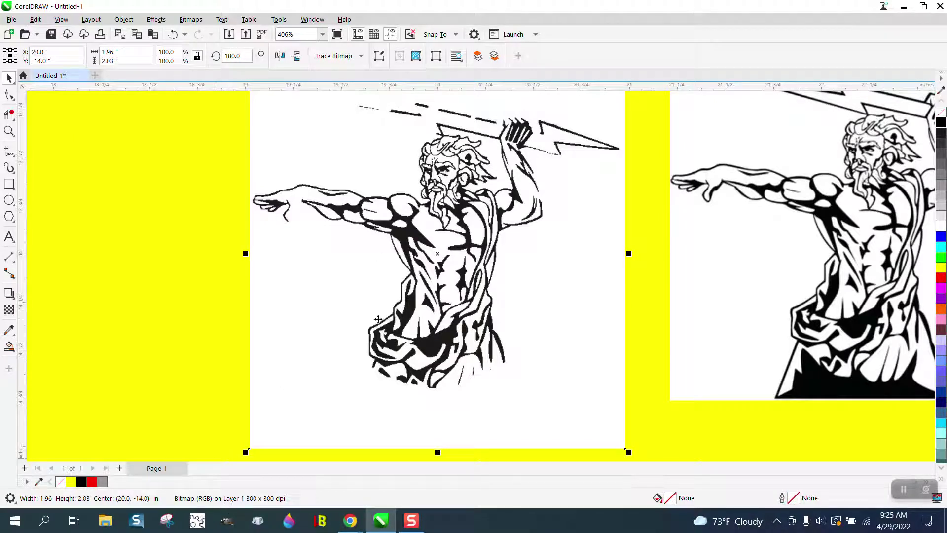
scroll(378, 319, "down", 1)
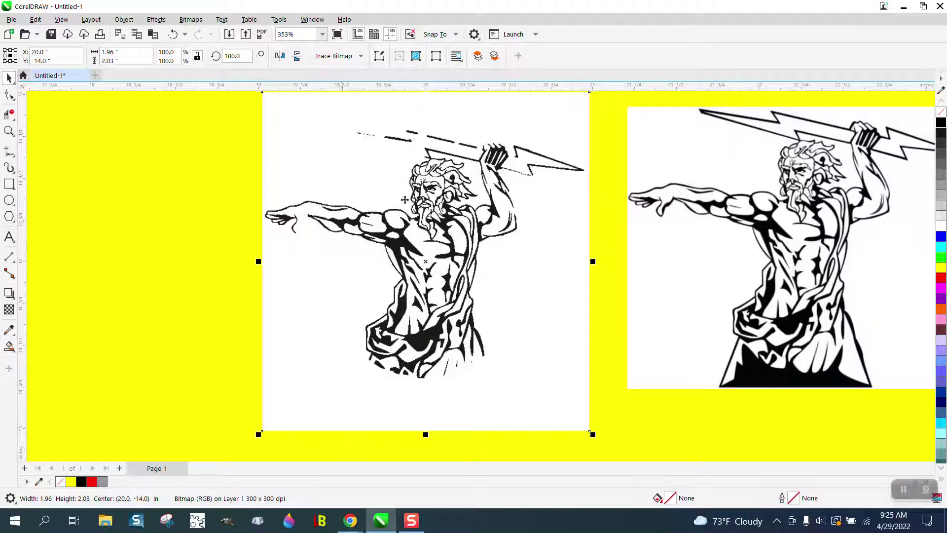
left_click(350, 521)
left_click(371, 496)
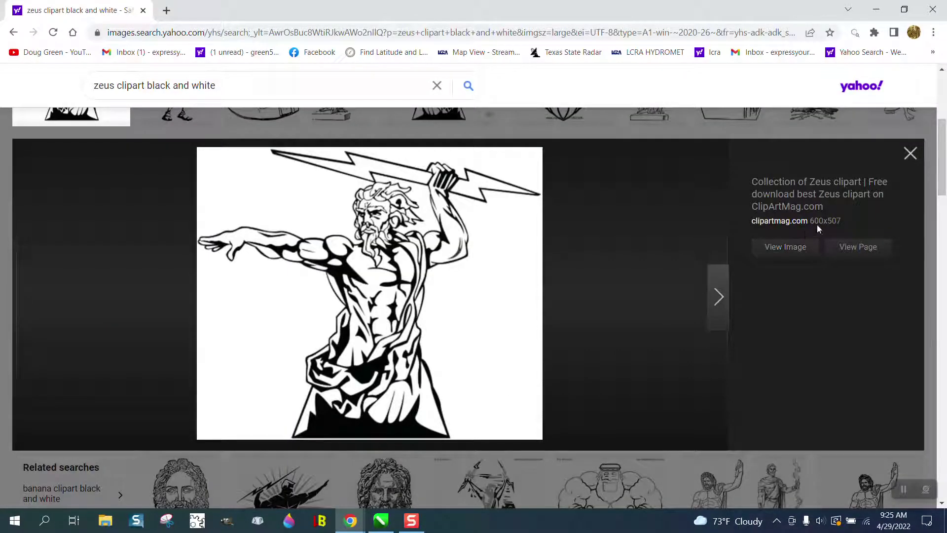
left_click(907, 154)
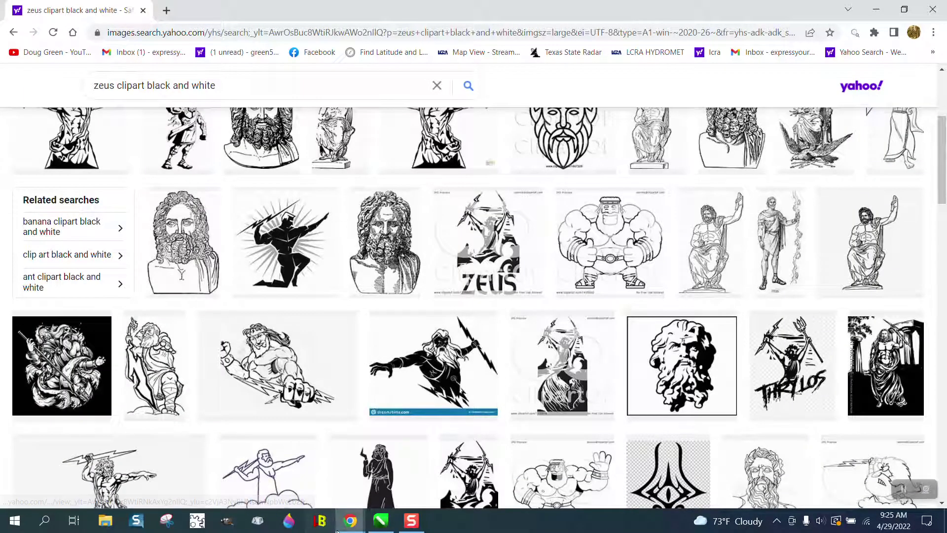
left_click(380, 521)
Trace the right Zeus bitmap with Outline Trace > Clipart at detail 91.
scroll(667, 355, "down", 2)
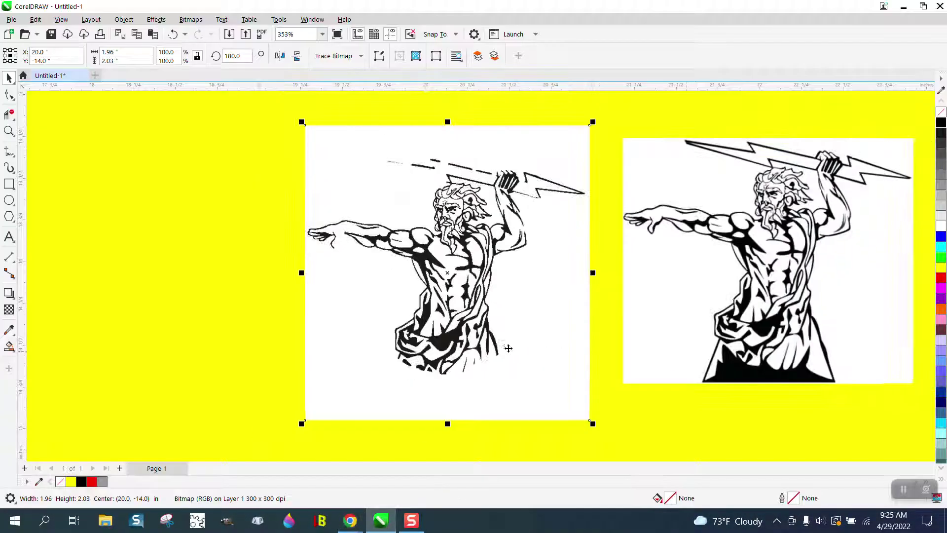
left_click(636, 328)
scroll(631, 334, "down", 1)
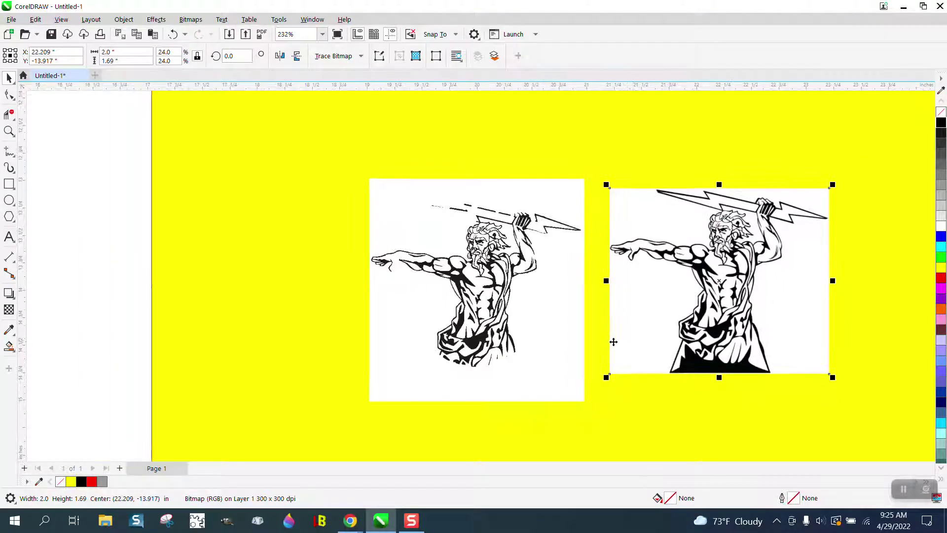
left_click(361, 57)
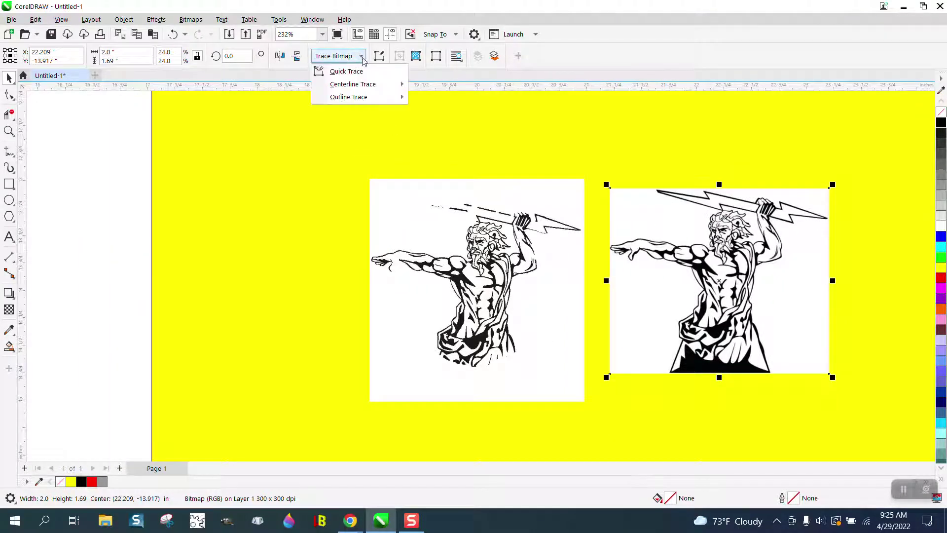
mouse_move(361, 97)
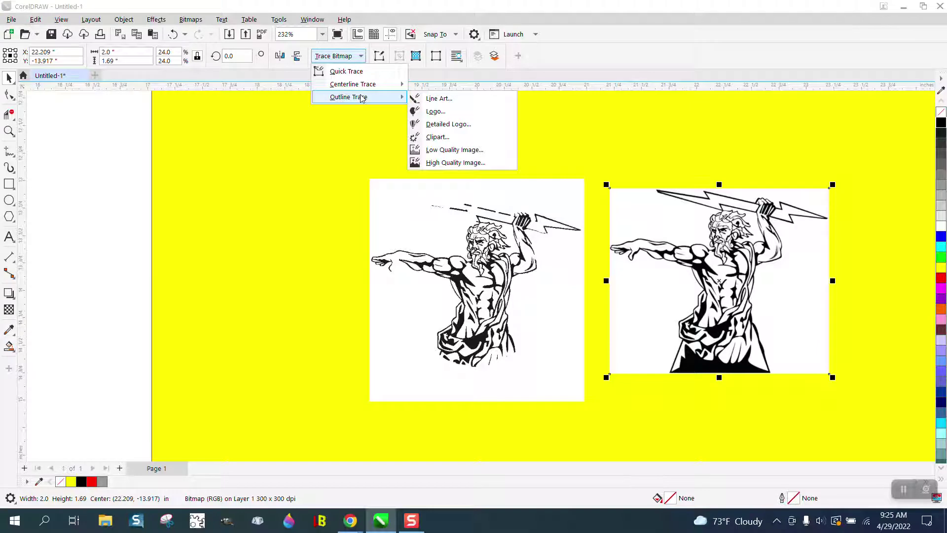
left_click(434, 137)
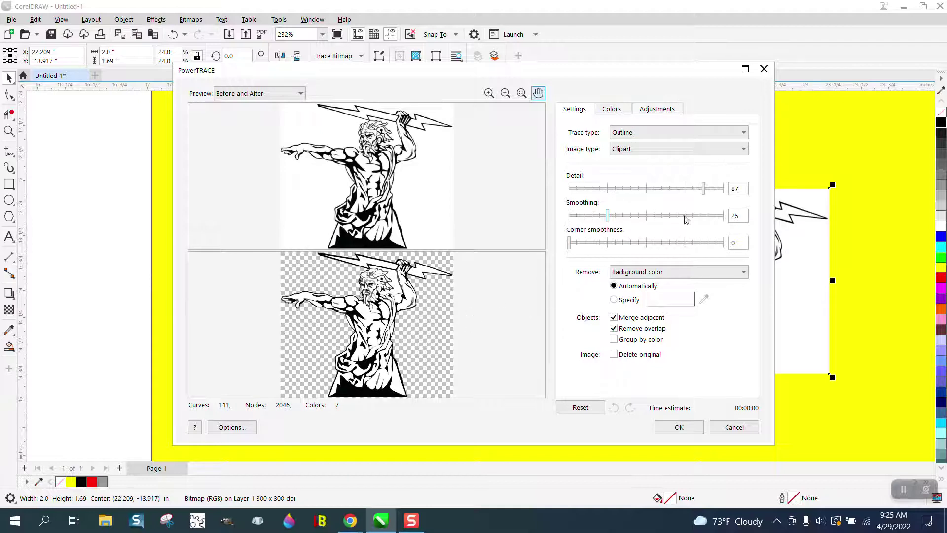
left_click_drag(704, 189, 709, 195)
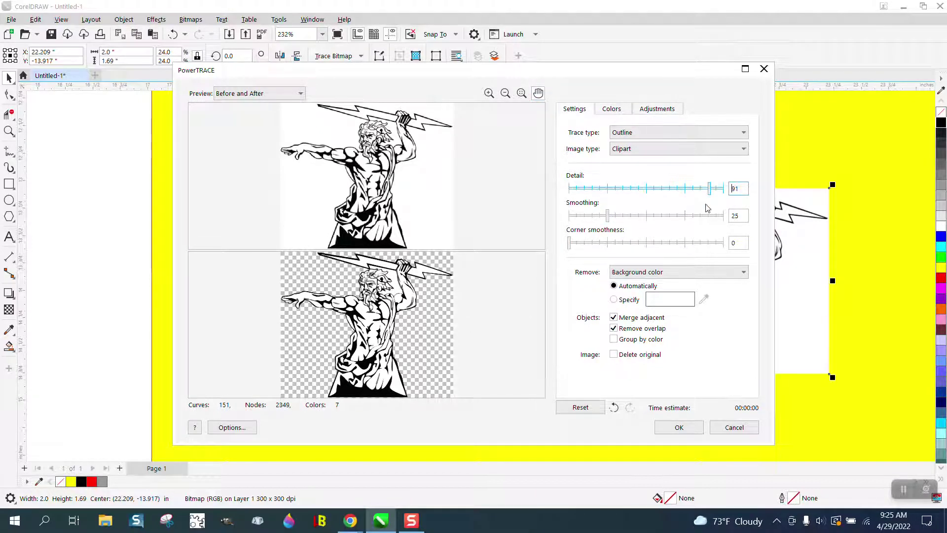
left_click(679, 427)
Move the traced Zeus right onto the yellow page and zoom in on it.
scroll(572, 350, "down", 1)
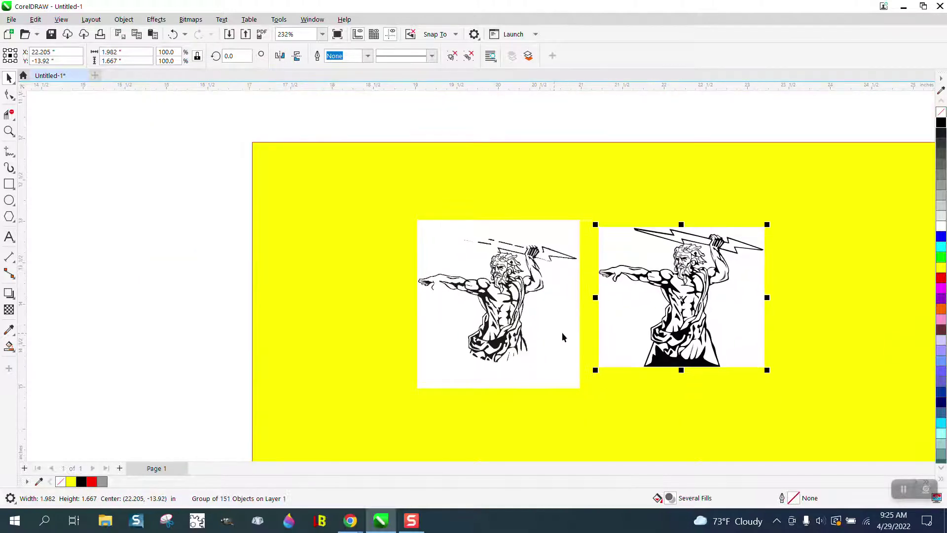
mouse_move(677, 311)
left_mouse_down()
mouse_move(755, 335)
mouse_move(816, 371)
left_mouse_up()
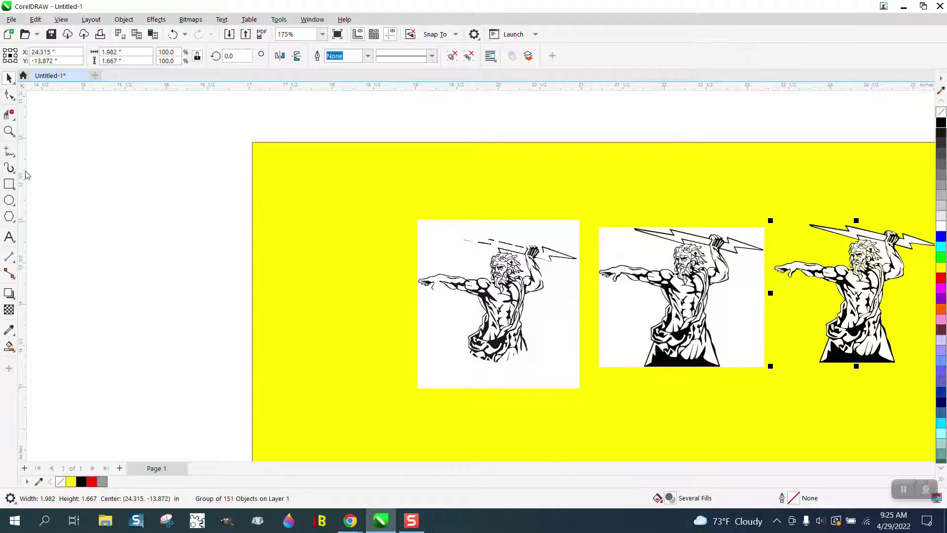
left_click(8, 131)
left_click_drag(754, 212, 890, 387)
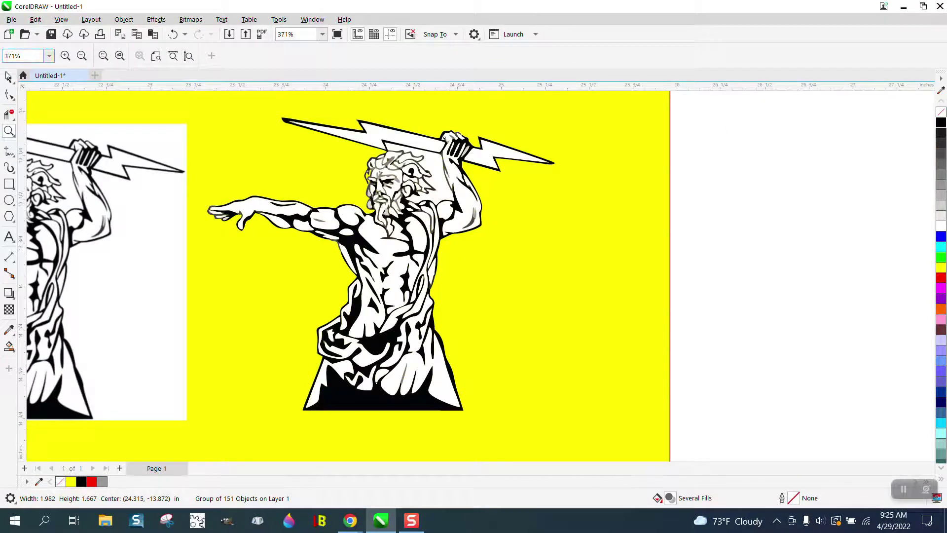
Ungroup the traced Zeus and select the white tip of the lightning bolt.
left_click(8, 77)
left_click(123, 20)
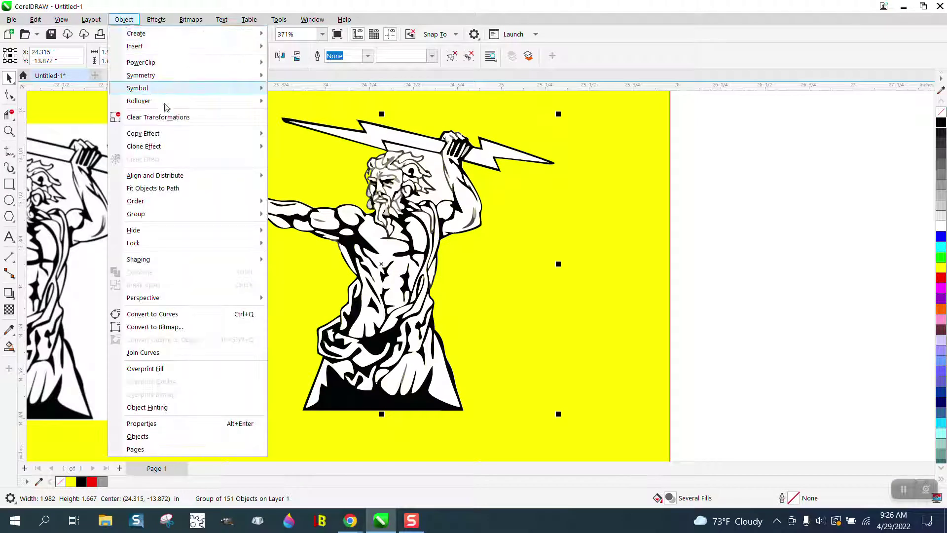
mouse_move(177, 219)
left_click(274, 228)
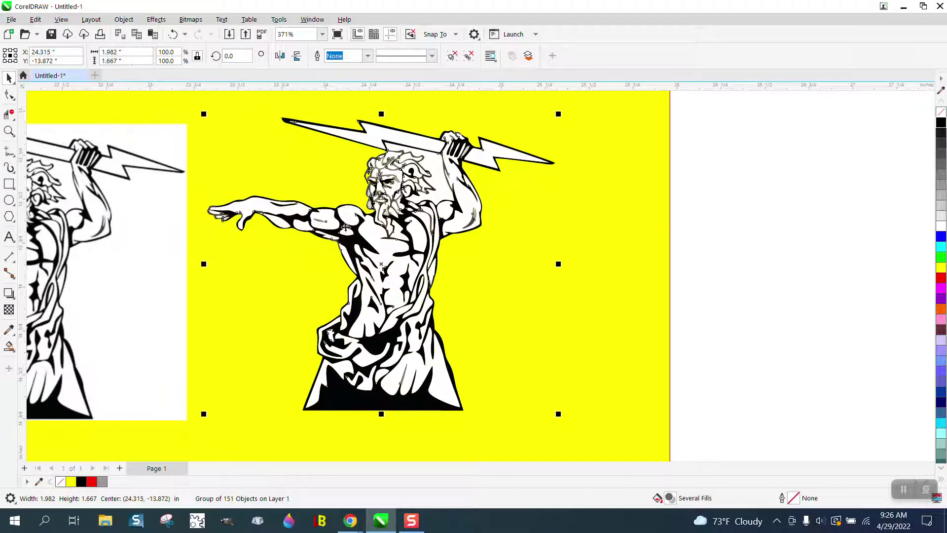
left_click(759, 210)
left_click(500, 157)
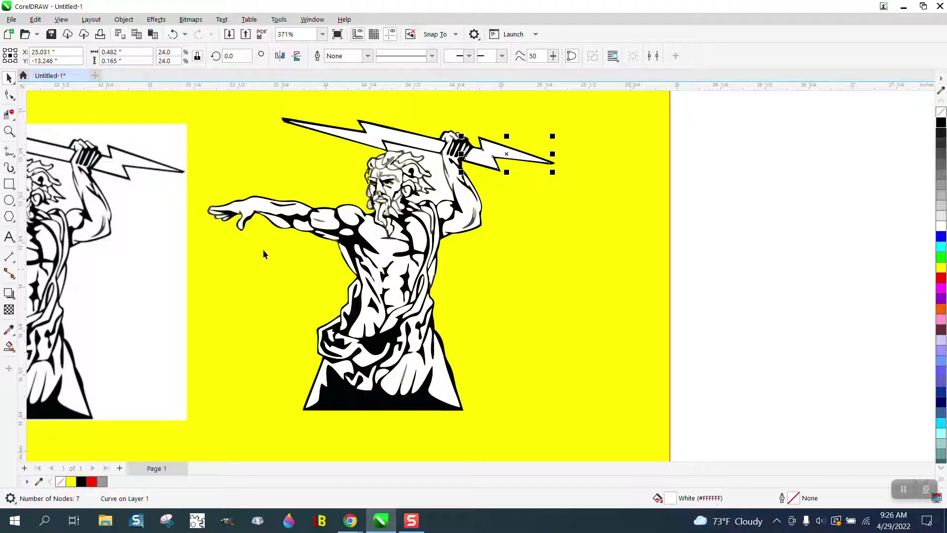
Use Find and Replace to select all white-filled curves and delete them.
left_click(35, 20)
left_click(64, 213)
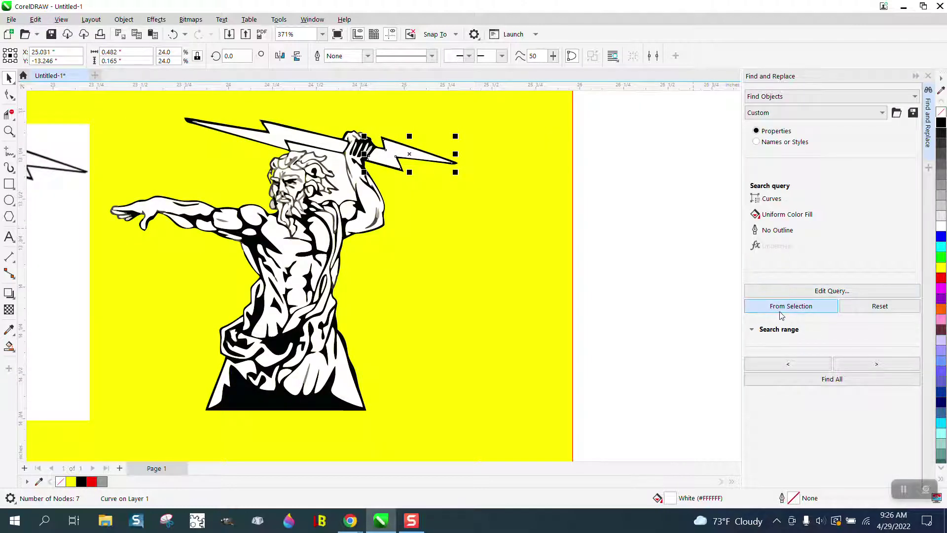
left_click(830, 381)
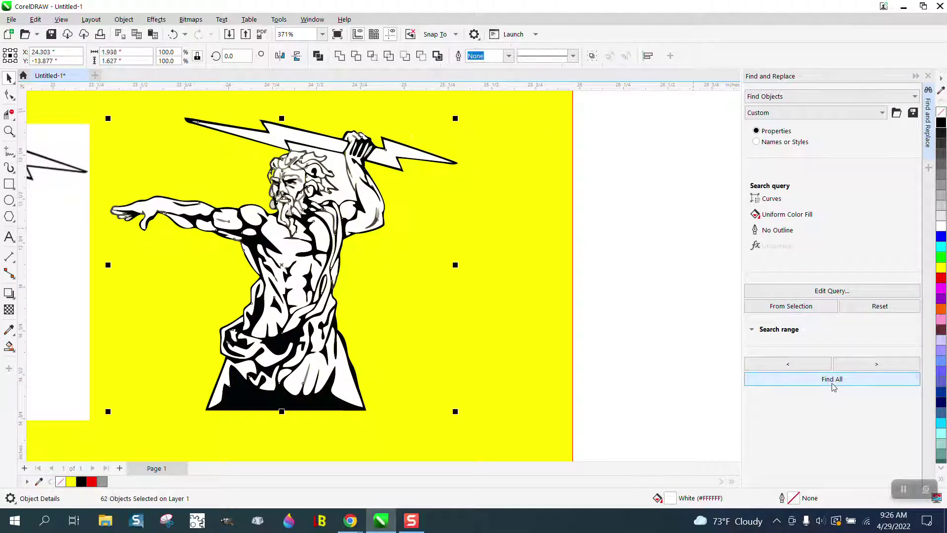
key("Delete")
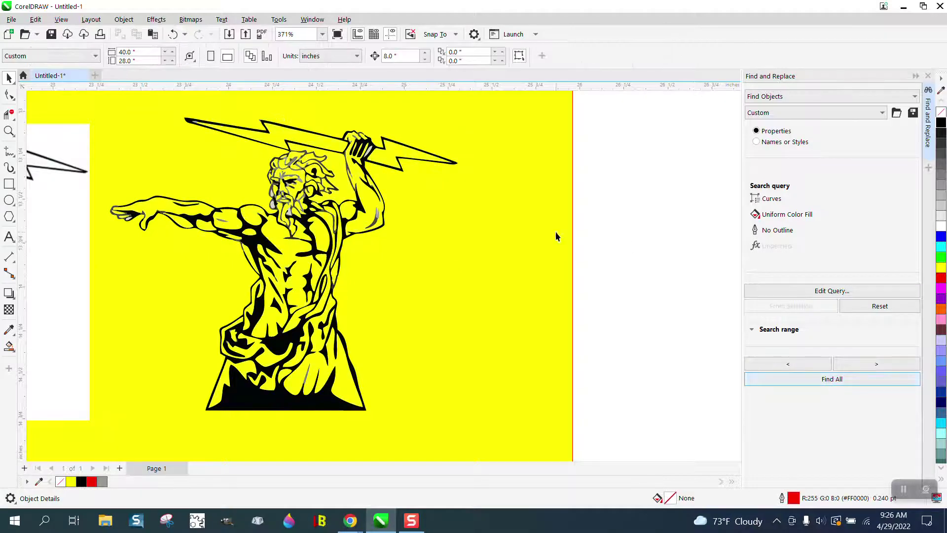
Delete the stray speck near the hand, keeping the grey arm curve via undo.
left_click(10, 132)
left_click_drag(247, 152, 410, 253)
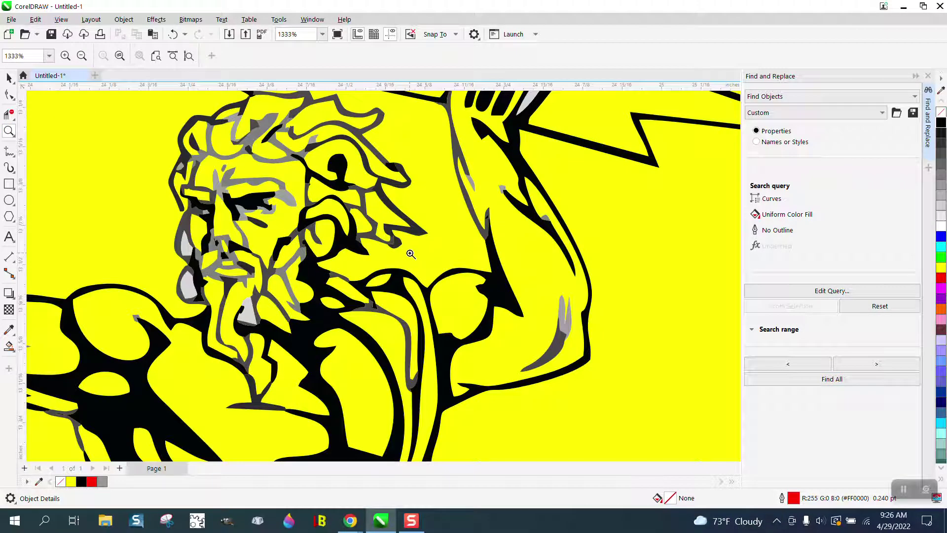
scroll(402, 251, "down", 2)
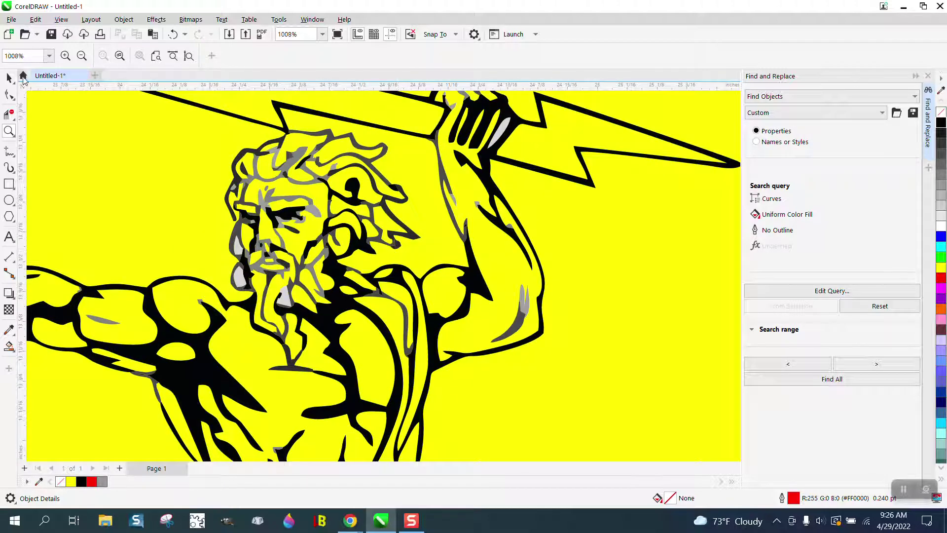
left_click(9, 78)
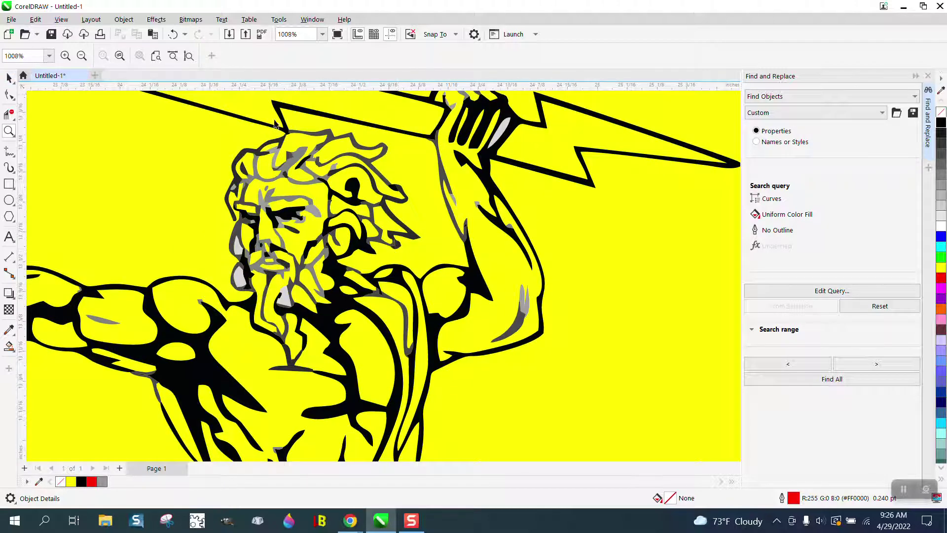
left_click(500, 131)
key("Delete")
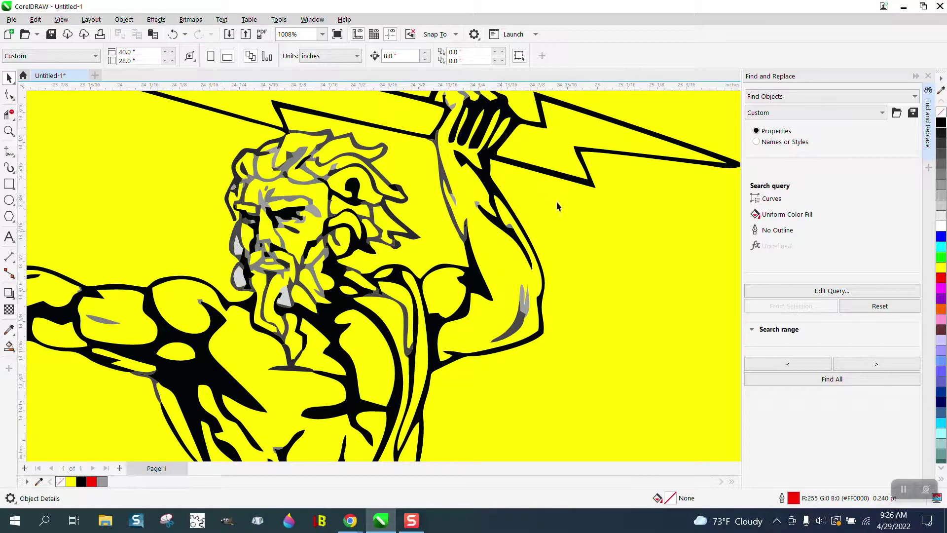
left_click(530, 299)
key("Delete")
left_click(172, 34)
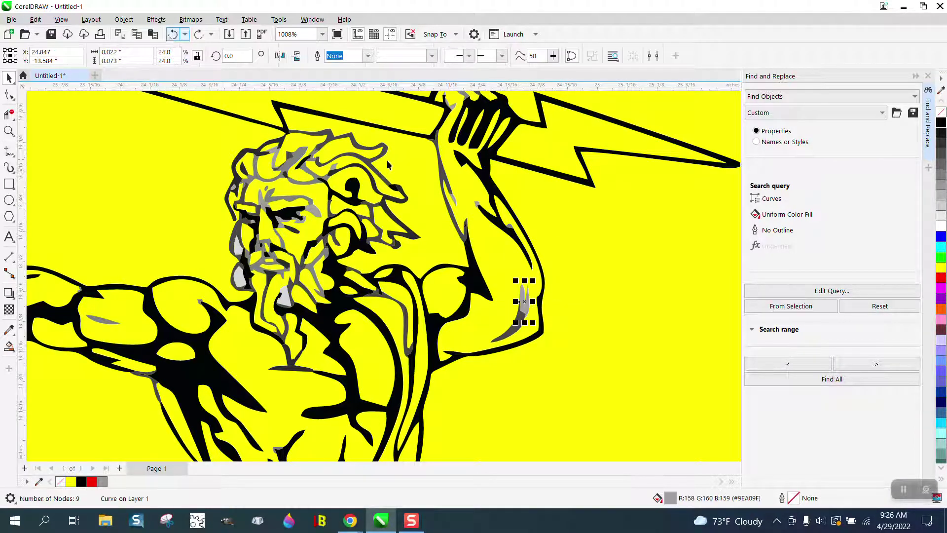
scroll(314, 176, "down", 2)
Fill all 88 Zeus pieces with solid black and zoom in on the face.
left_click_drag(534, 103, 168, 355)
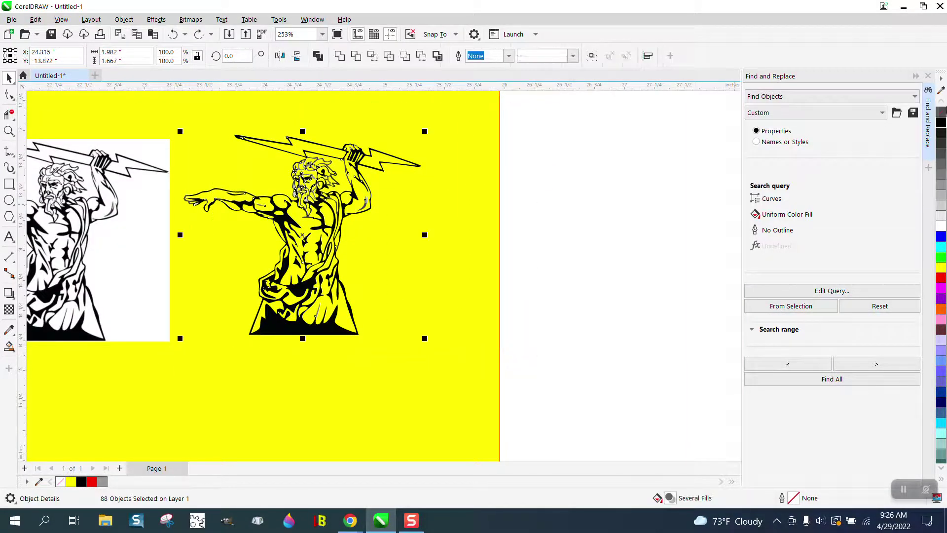
left_click(940, 122)
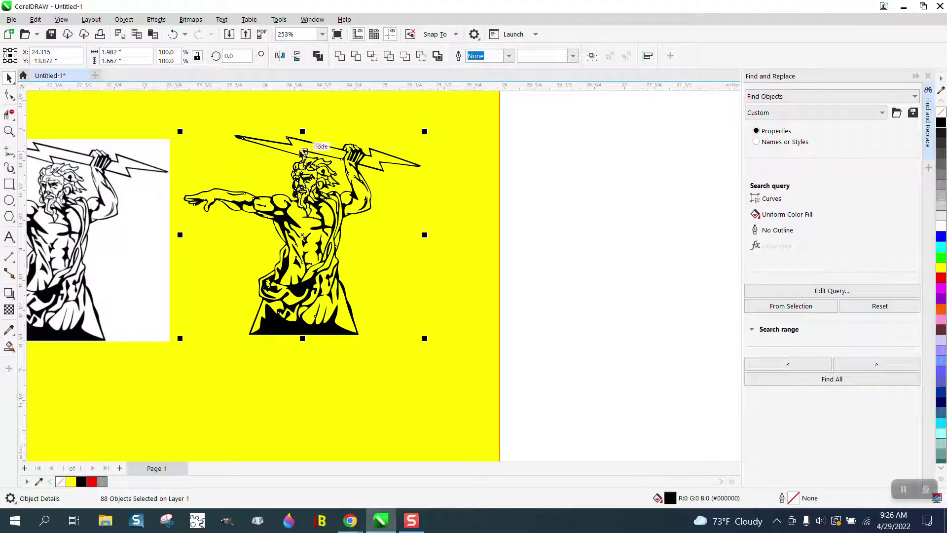
left_click(8, 130)
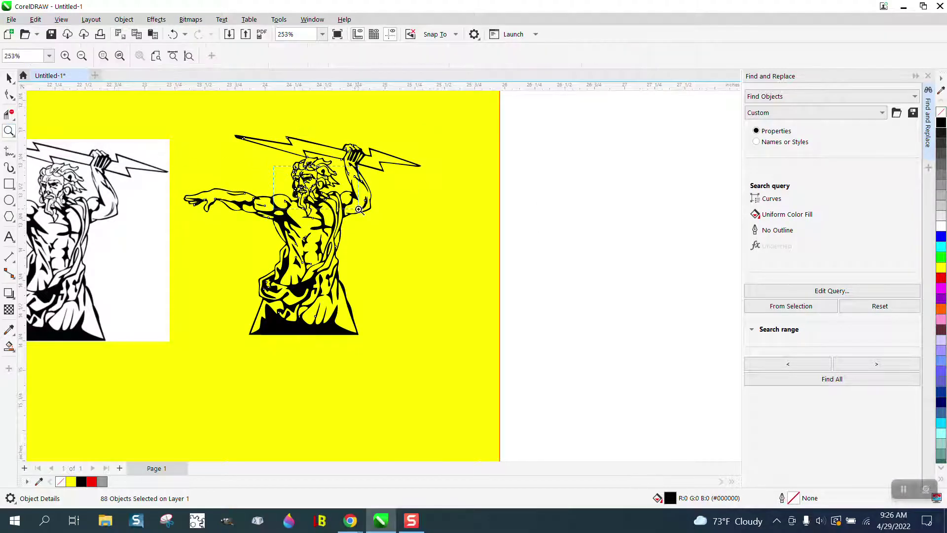
left_click_drag(358, 209, 359, 209)
left_click_drag(290, 200, 403, 246)
scroll(381, 194, "down", 3)
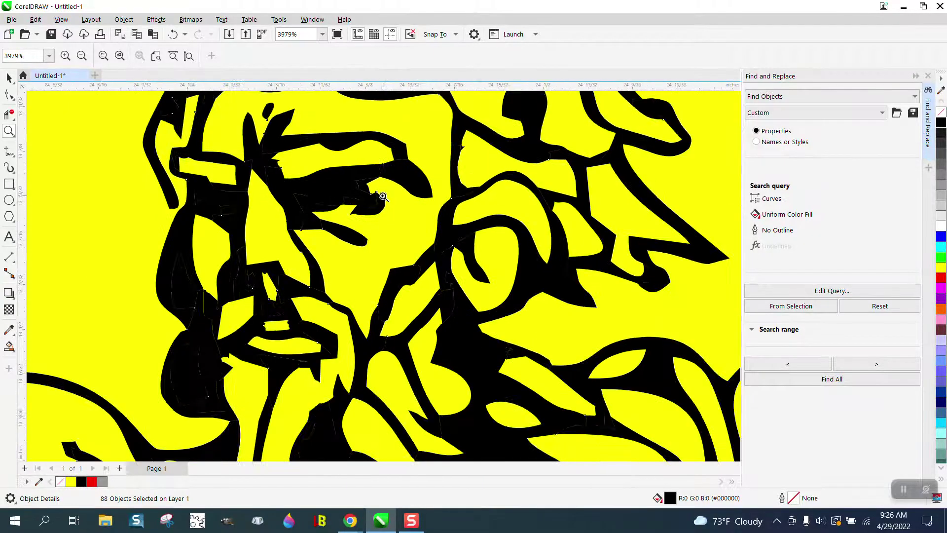
scroll(388, 197, "down", 1)
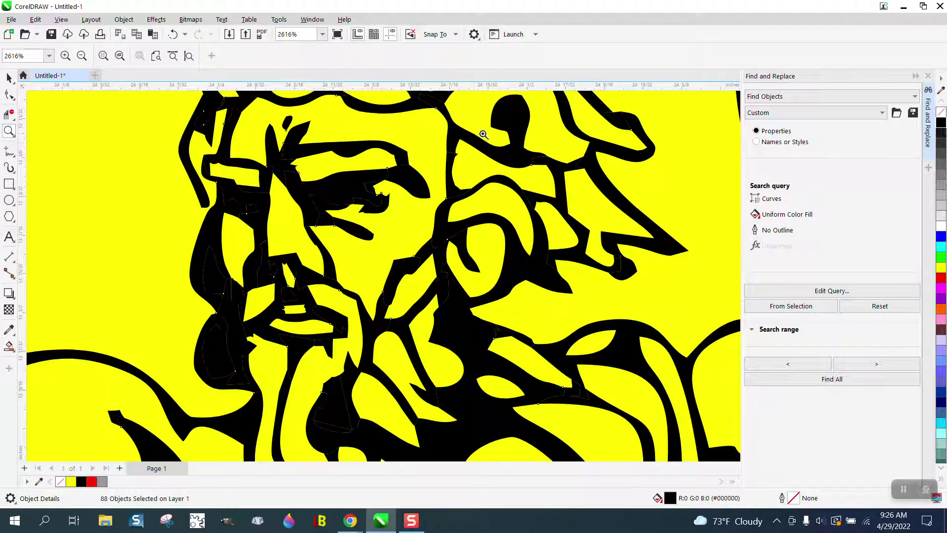
With the Shape tool, marquee-select the Zeus curve nodes and enter 20.
left_click_drag(513, 185, 425, 134)
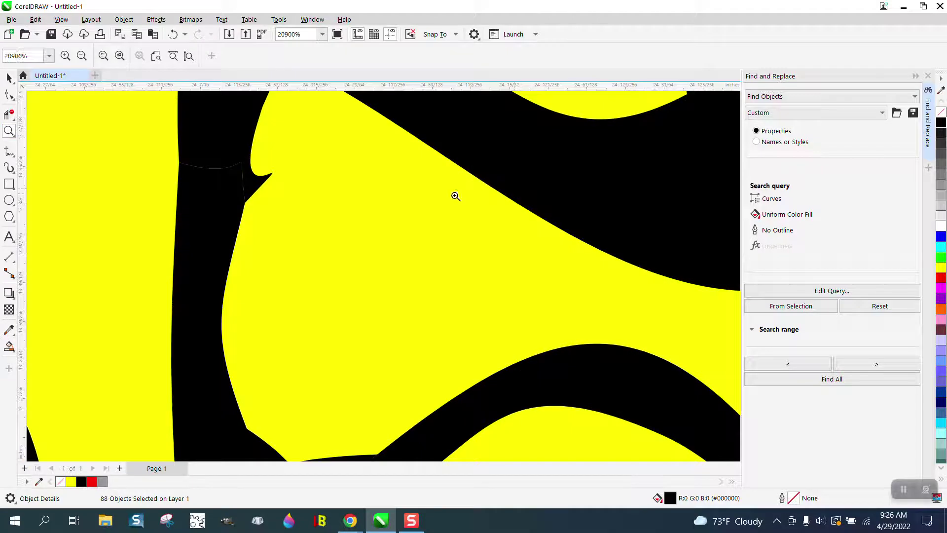
left_click(13, 101)
left_click(40, 95)
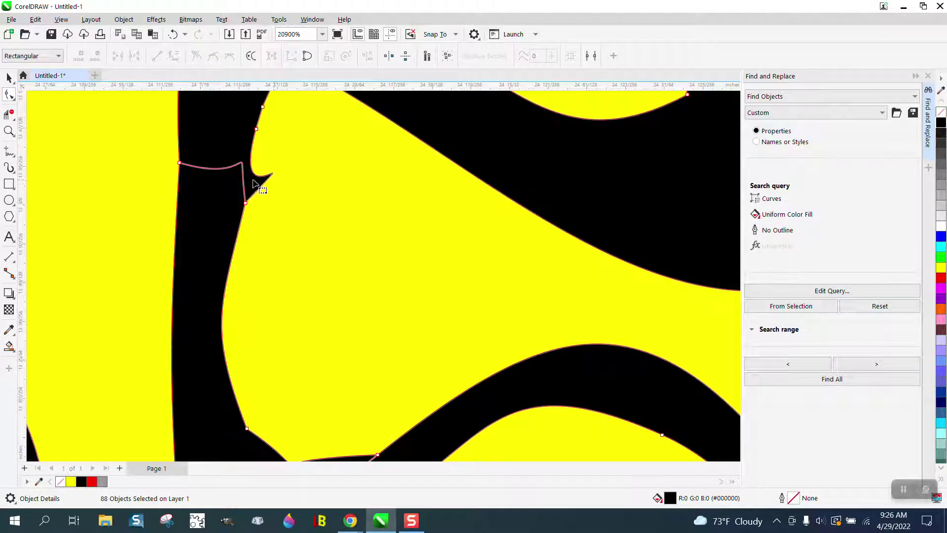
scroll(252, 183, "down", 5)
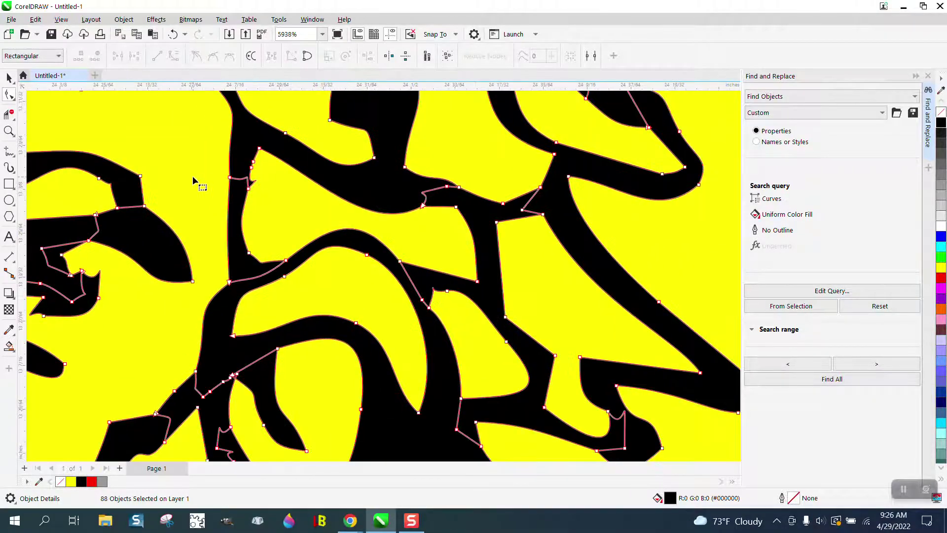
scroll(200, 180, "down", 5)
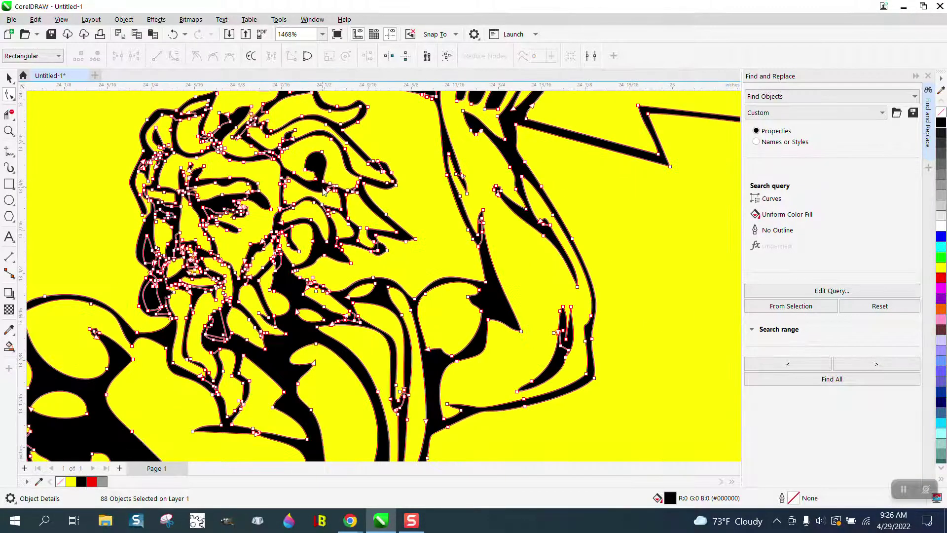
scroll(323, 190, "down", 6)
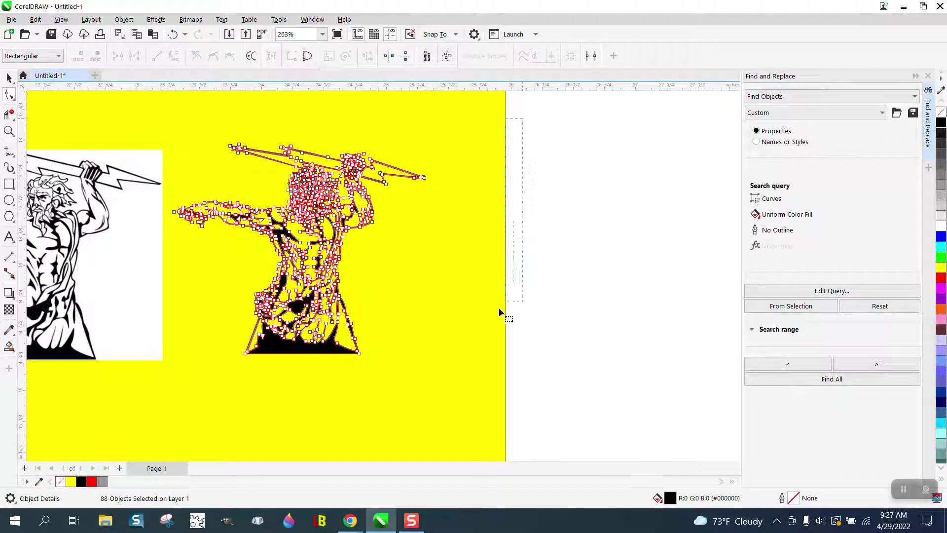
left_click_drag(482, 329, 166, 366)
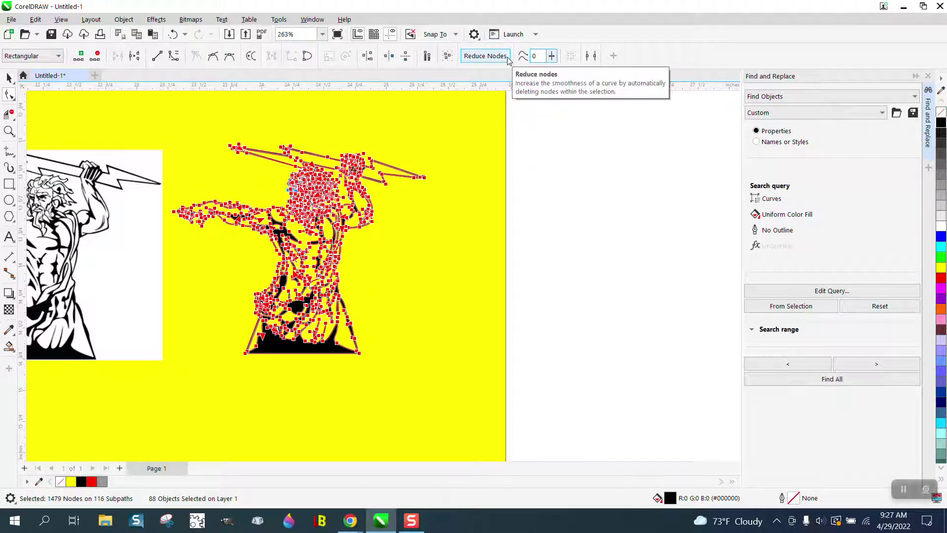
type("20")
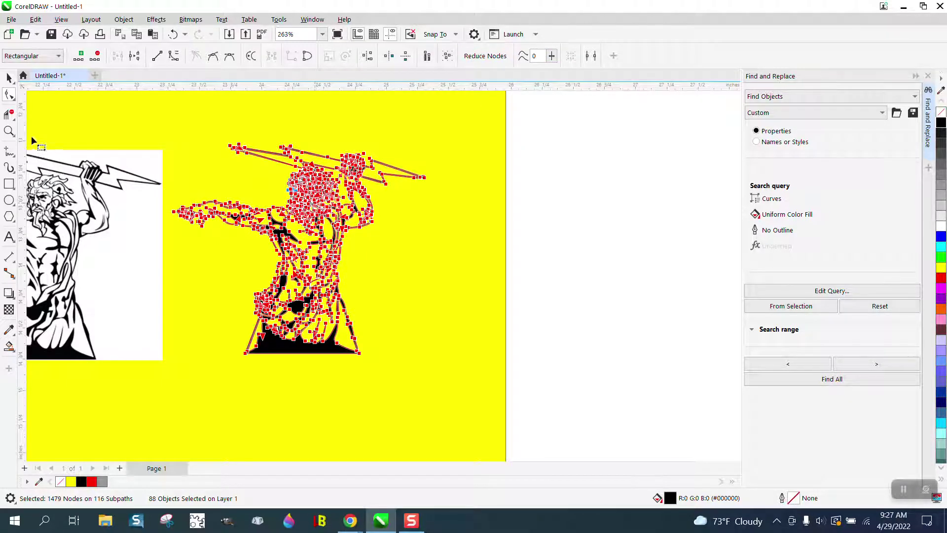
Reselect all 568 Zeus nodes and raise Reduce Nodes smoothness, cutting them to 343.
left_click(481, 131)
left_click(326, 199)
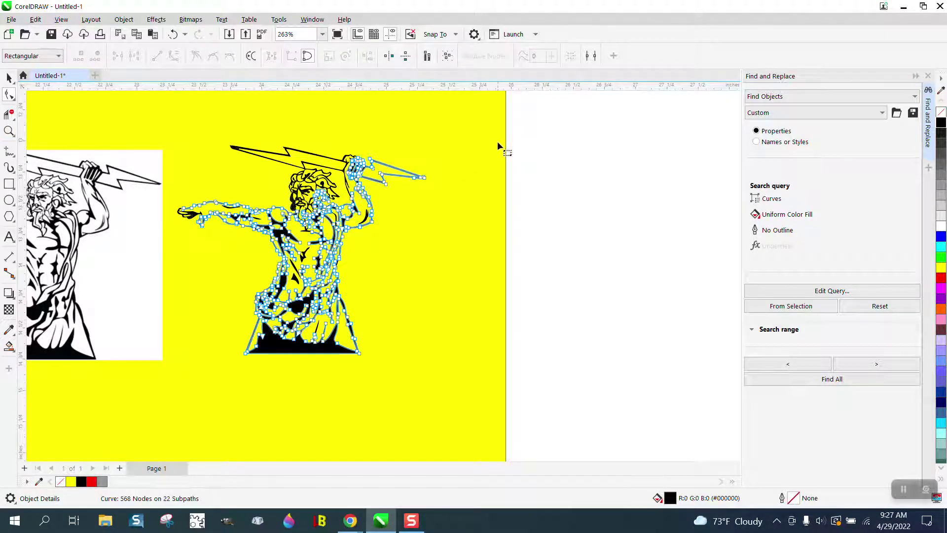
left_click_drag(384, 385, 167, 382)
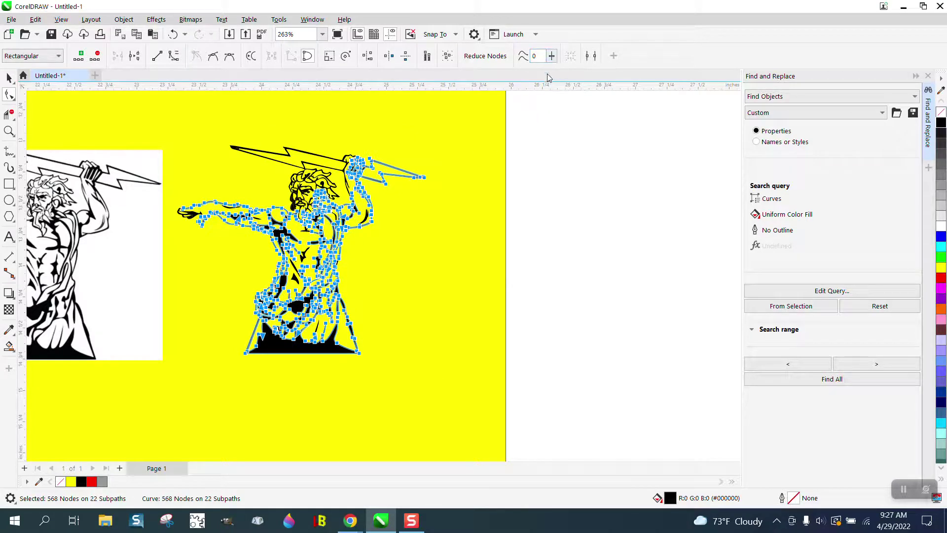
left_click(552, 58)
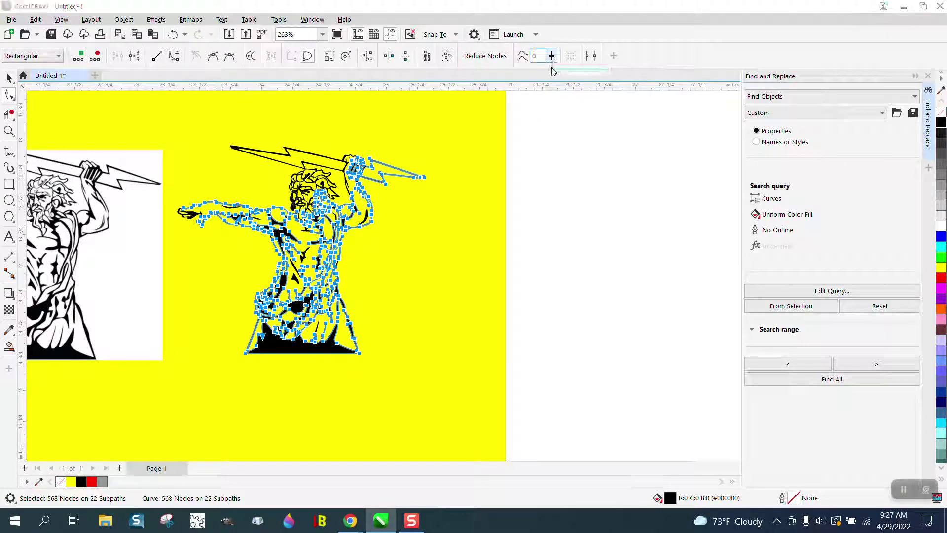
left_click_drag(553, 70, 560, 72)
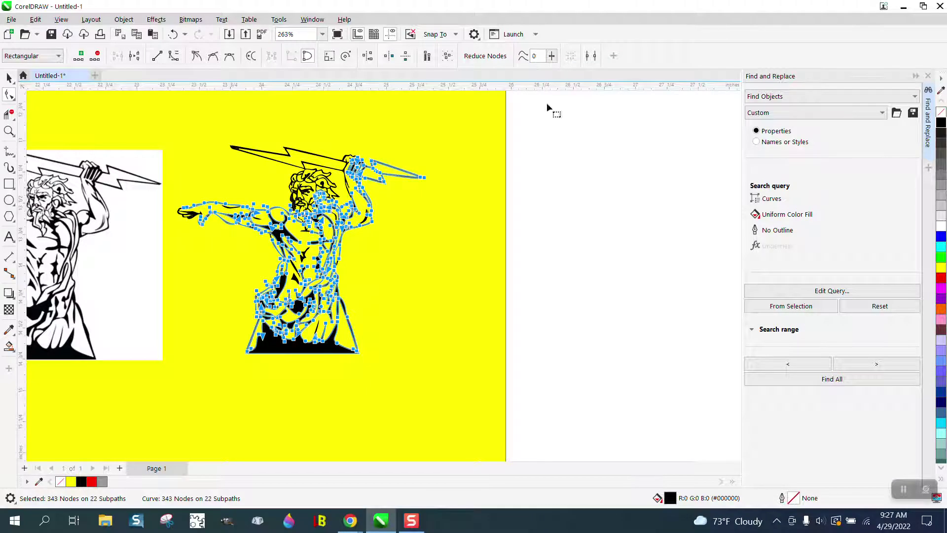
Deselect the nodes, zoom onto the head and arm, and undo the node reduction.
left_click(469, 181)
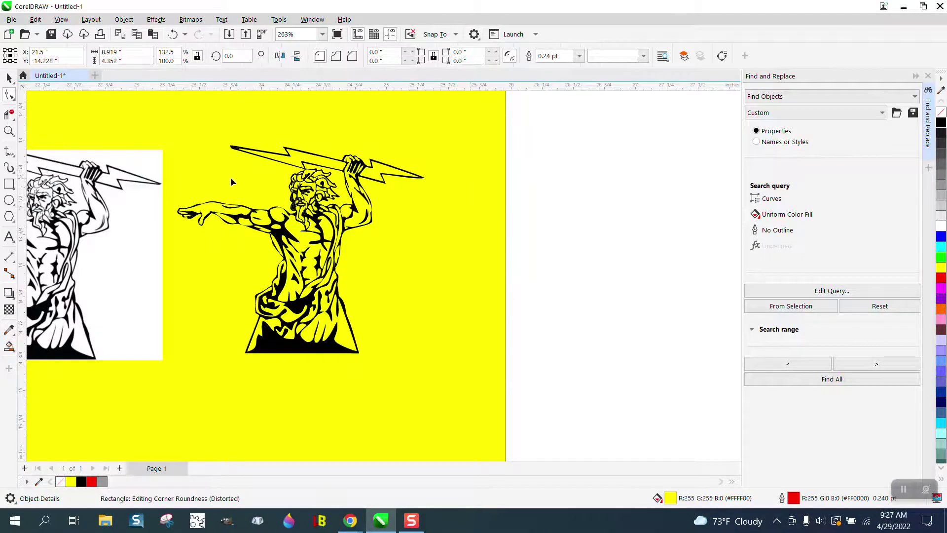
left_click(9, 131)
left_click_drag(241, 162, 390, 232)
left_click_drag(509, 205, 603, 286)
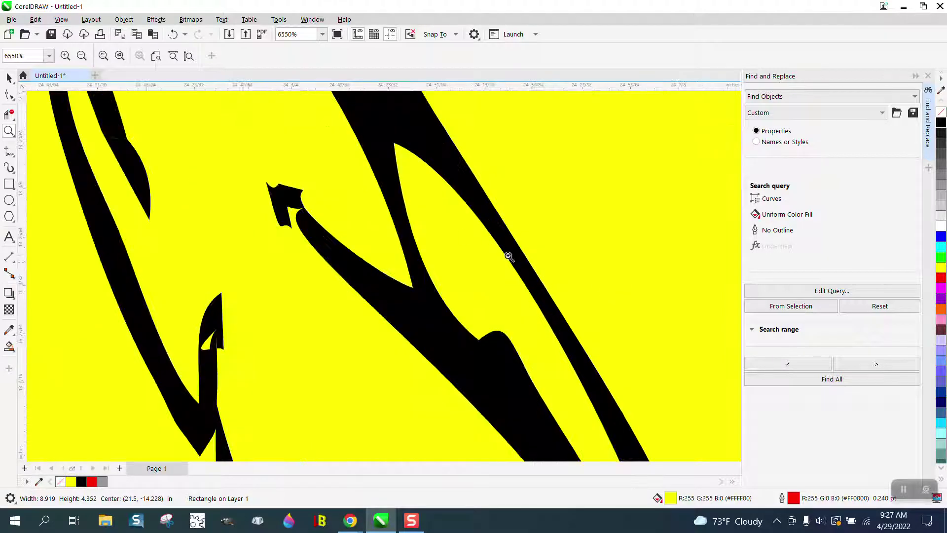
scroll(306, 221, "down", 2)
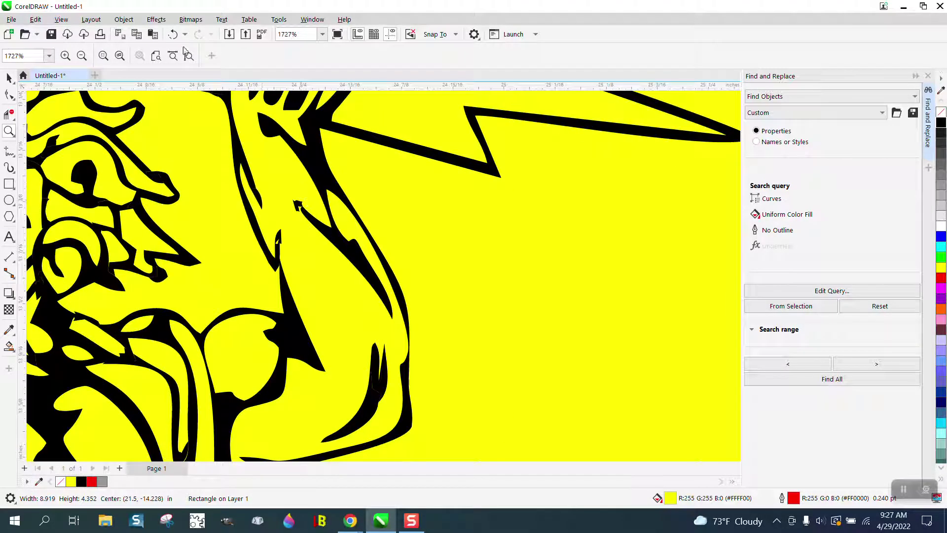
left_click(173, 34)
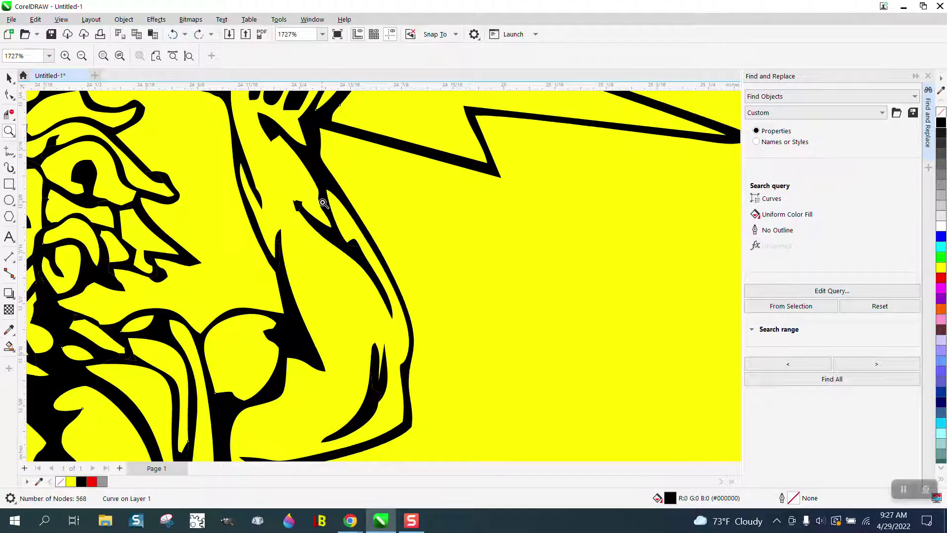
Select all 88 Zeus pieces and combine them into one 1377-node curve.
scroll(323, 203, "down", 1)
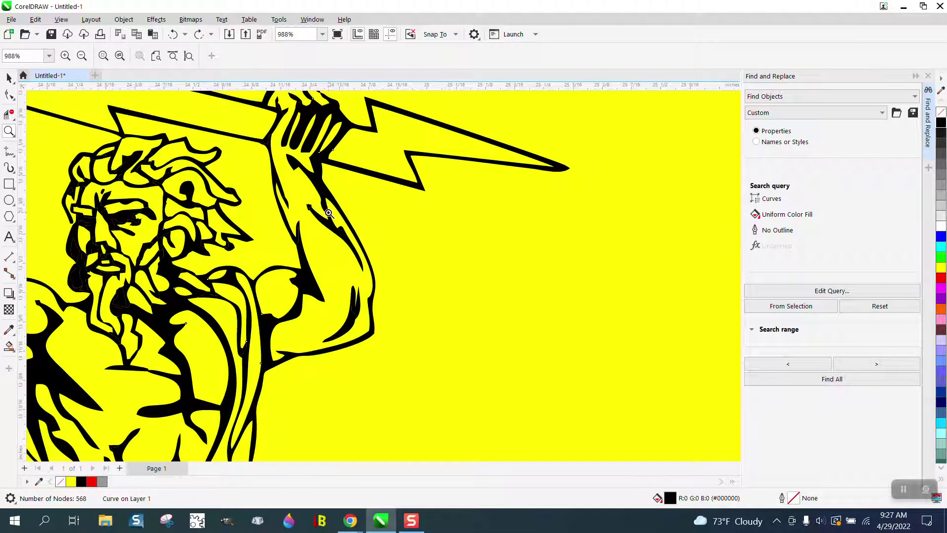
scroll(341, 198, "down", 2)
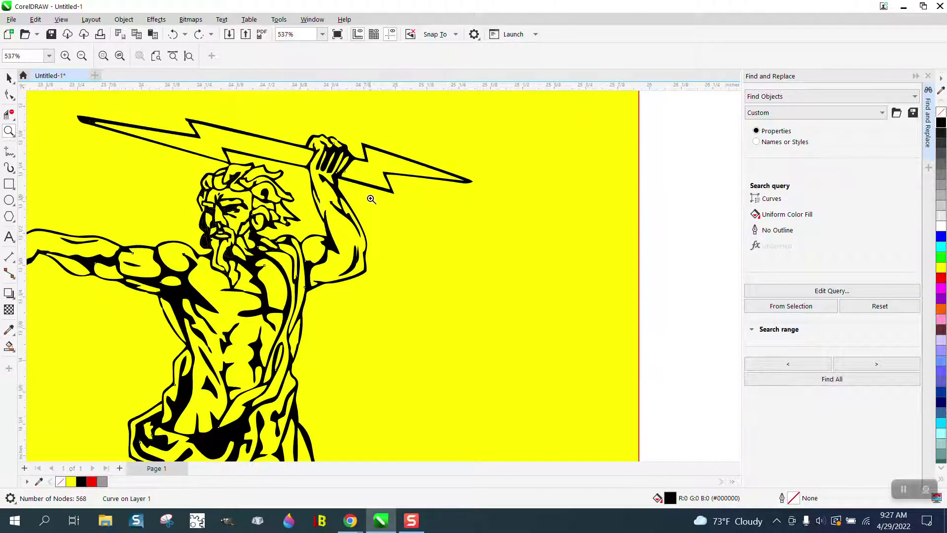
scroll(374, 201, "down", 1)
key("space")
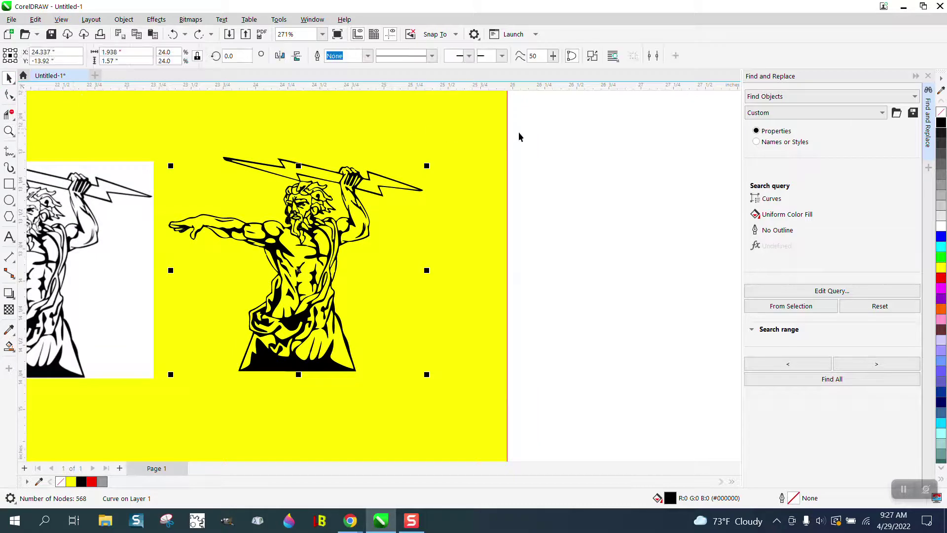
left_click_drag(531, 128, 160, 386)
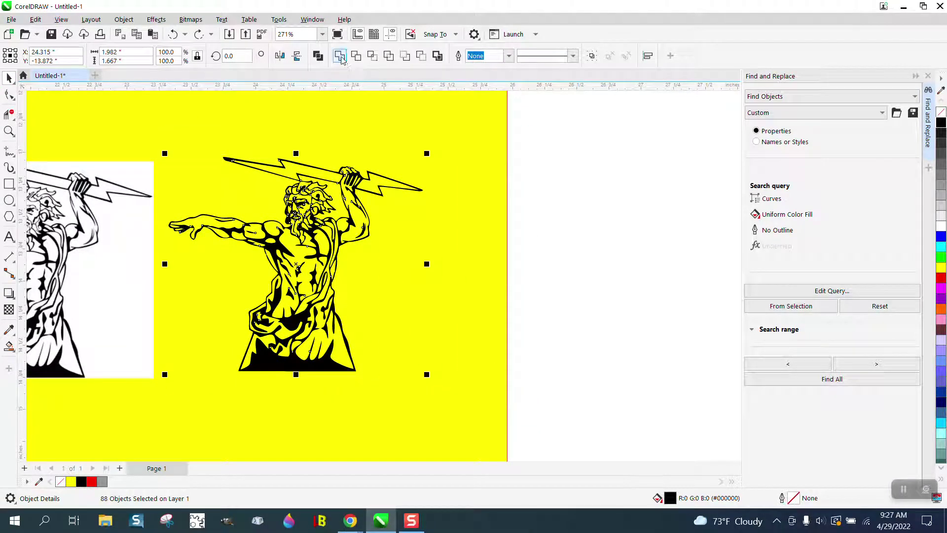
left_click(340, 56)
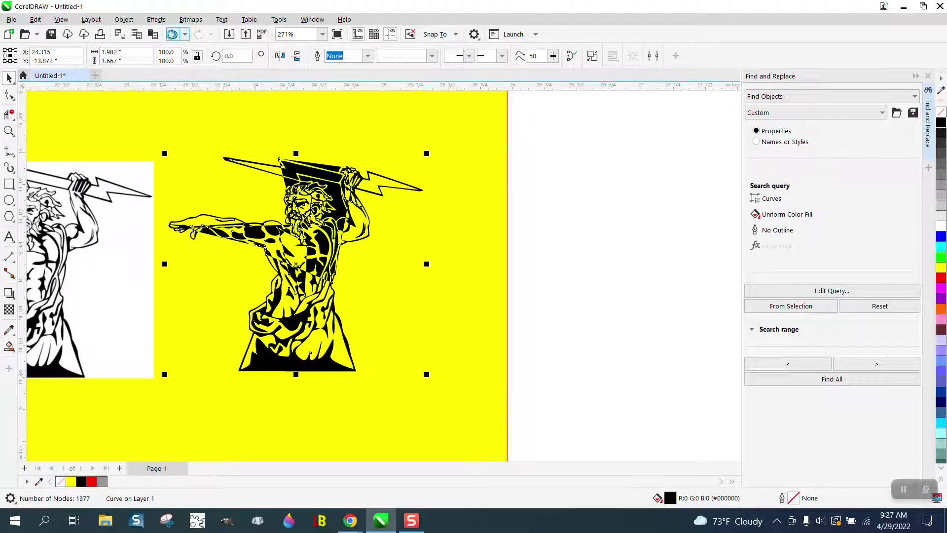
Undo the combine and switch the display to wireframe outlines.
left_click(173, 34)
left_click(62, 20)
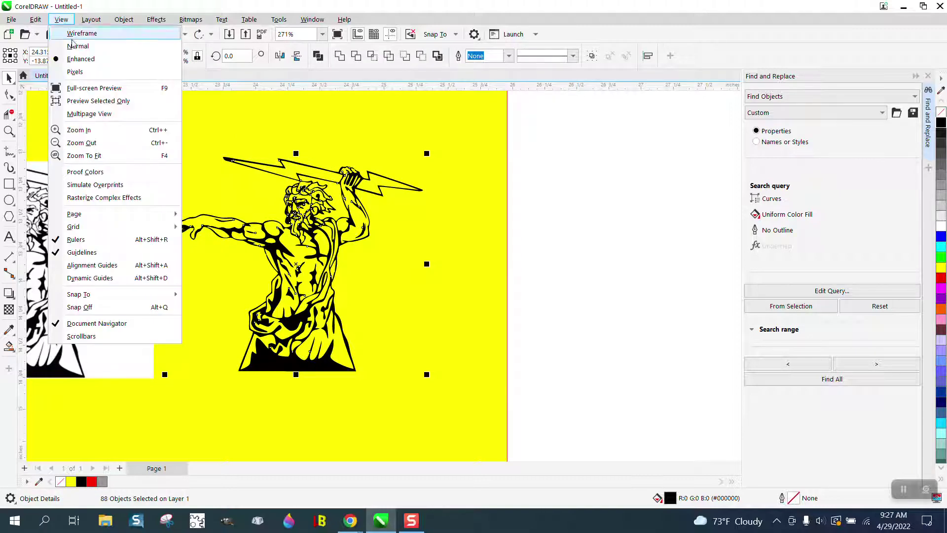
left_click(79, 34)
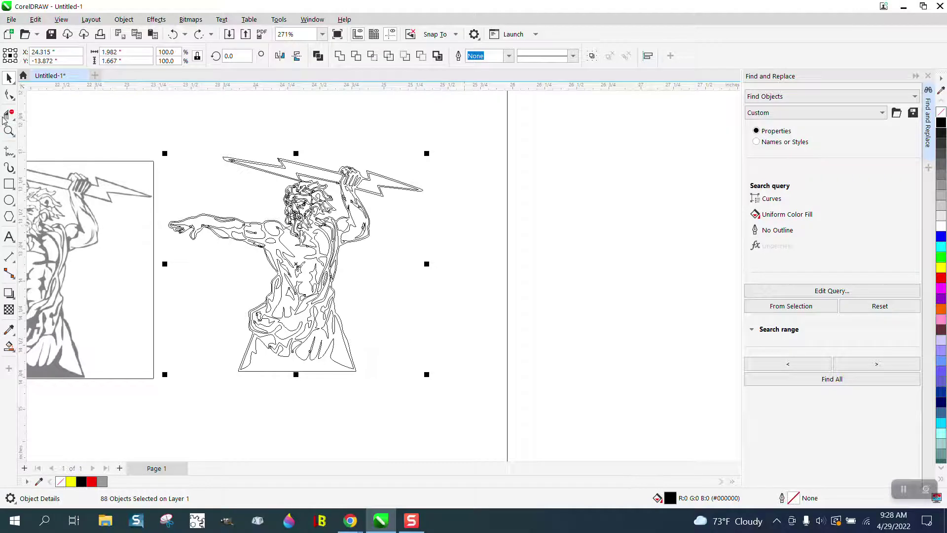
Zoom in twice onto the bolt and raised arm outlines.
left_click(9, 131)
left_click_drag(267, 148, 409, 237)
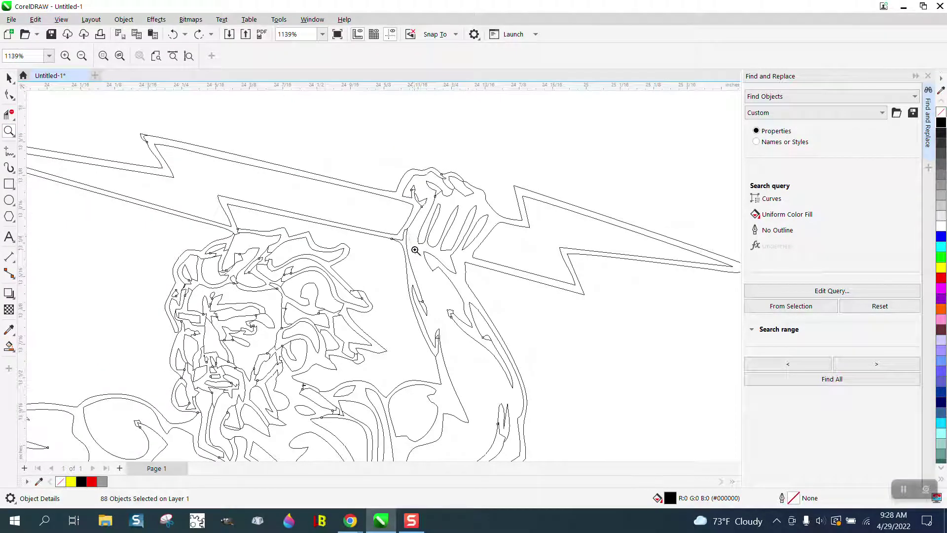
left_click_drag(405, 259, 541, 393)
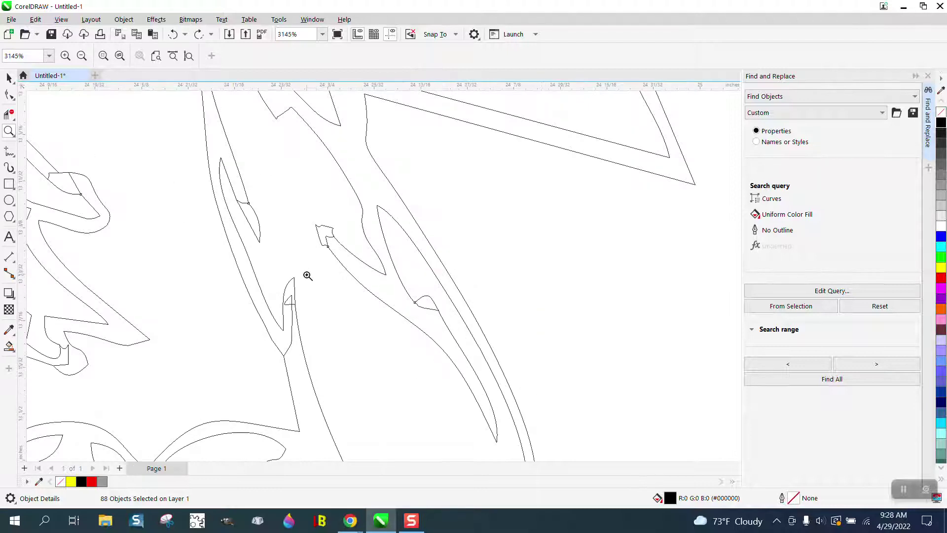
Cut the small leaf shape on the arm with the Knife and reshape the notch.
left_click(9, 113)
left_click(236, 199)
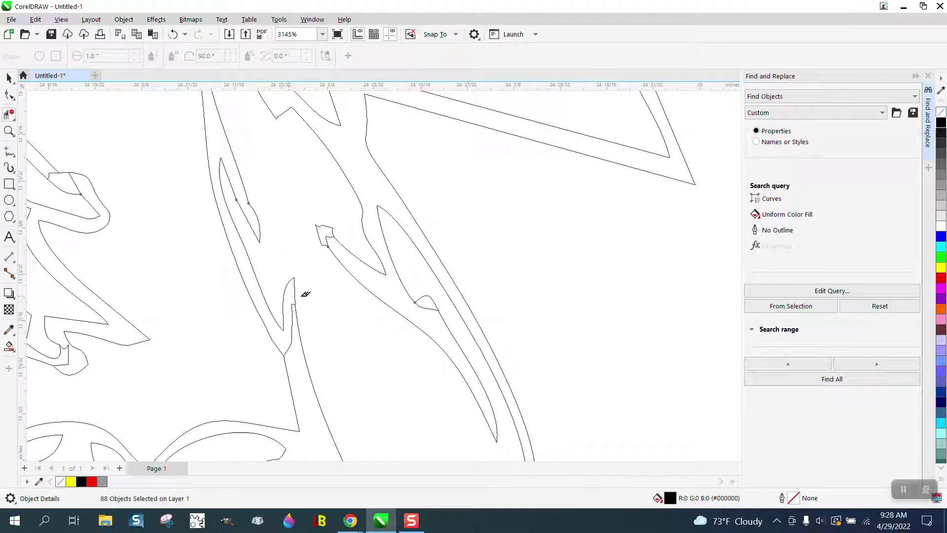
scroll(325, 312, "down", 2)
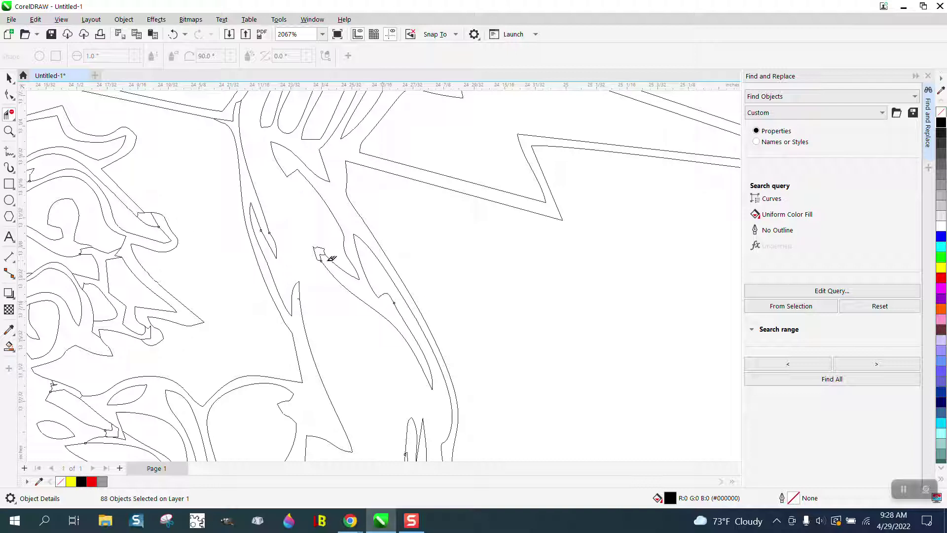
left_click_drag(321, 253, 327, 255)
scroll(270, 317, "down", 4)
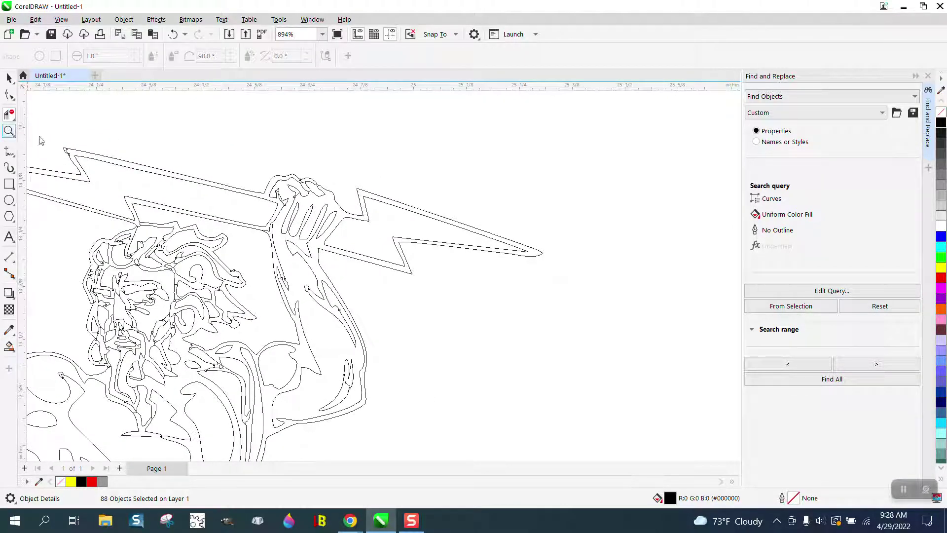
Zoom onto the raised fist and smear away the pointed spike.
left_click(9, 131)
left_click_drag(301, 184, 371, 224)
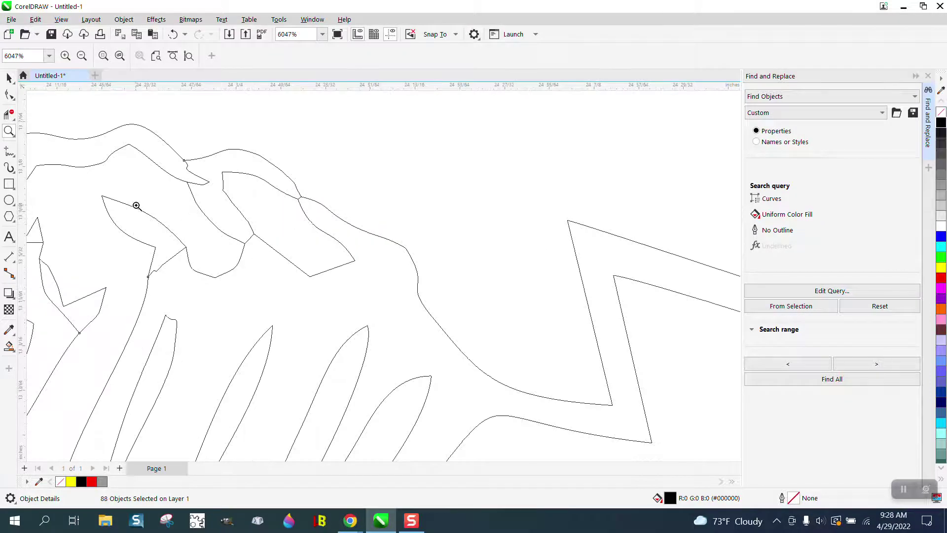
left_click(7, 115)
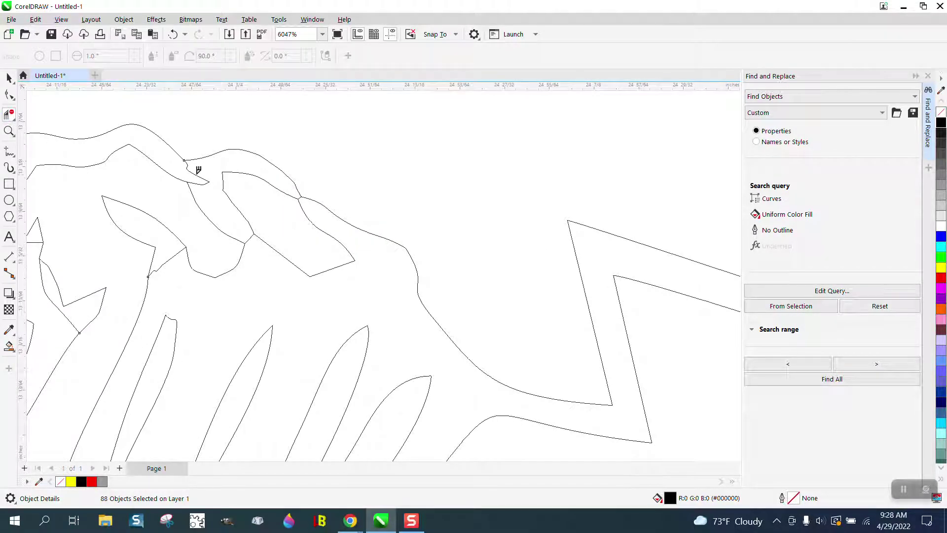
left_click_drag(198, 170, 212, 181)
scroll(129, 121, "down", 2)
left_click(8, 78)
scroll(317, 179, "down", 8)
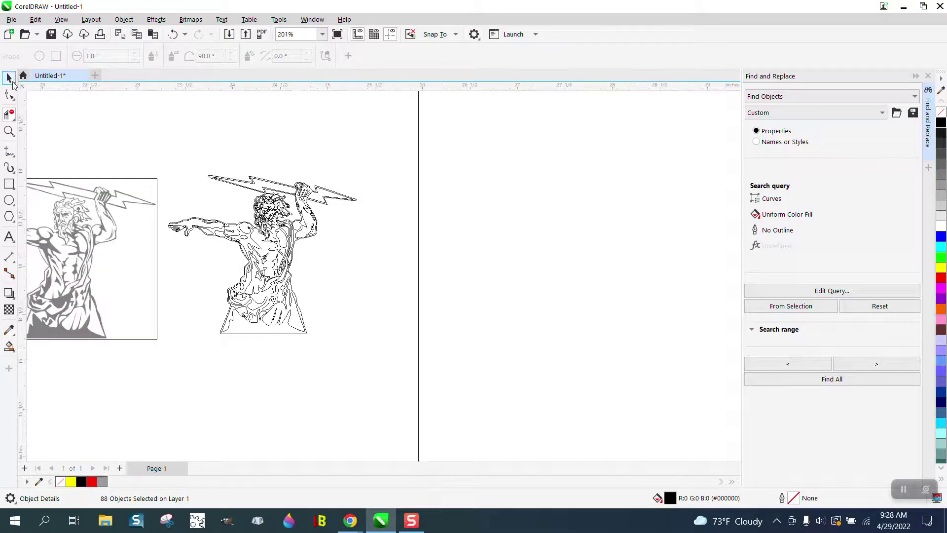
Select the whole Zeus drawing and switch the view back to Enhanced with fills.
left_click(8, 78)
left_click_drag(478, 140, 292, 377)
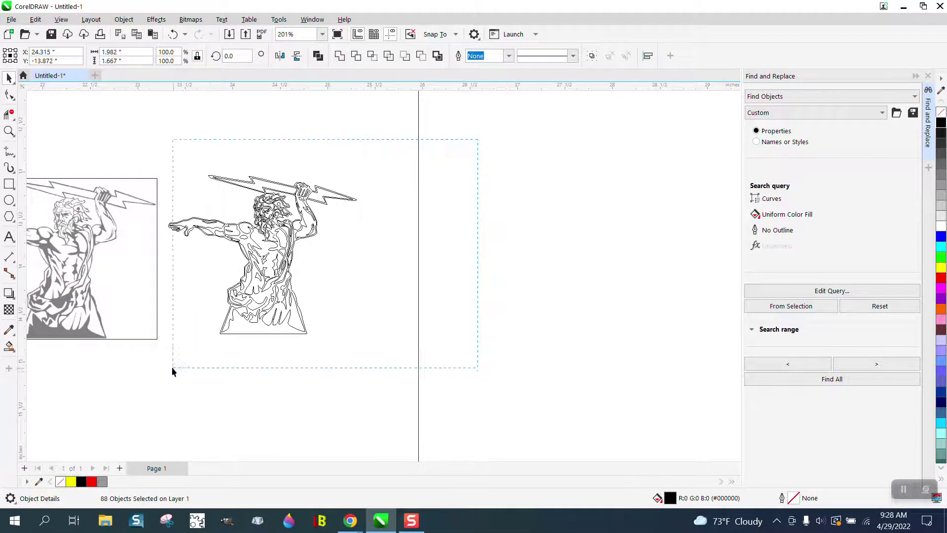
left_click_drag(165, 366, 165, 366)
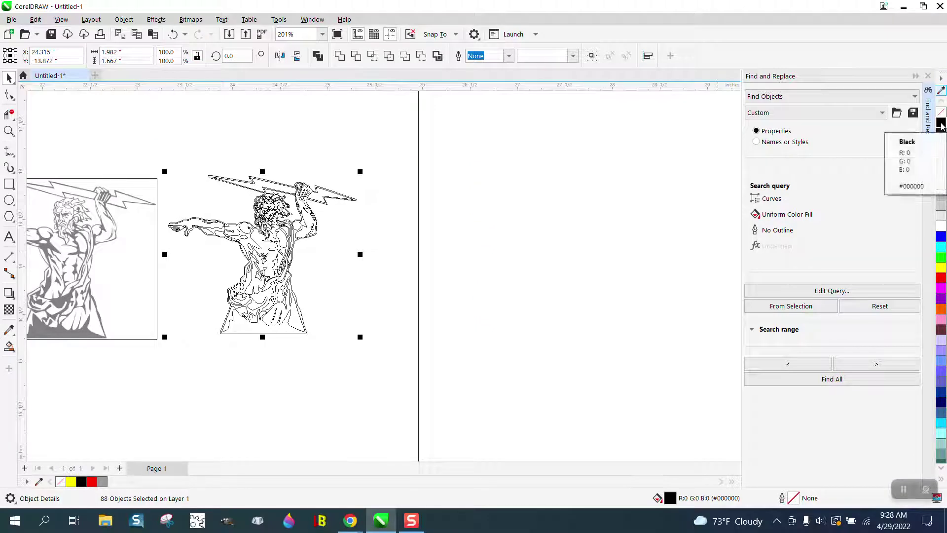
left_click(61, 19)
left_click(74, 60)
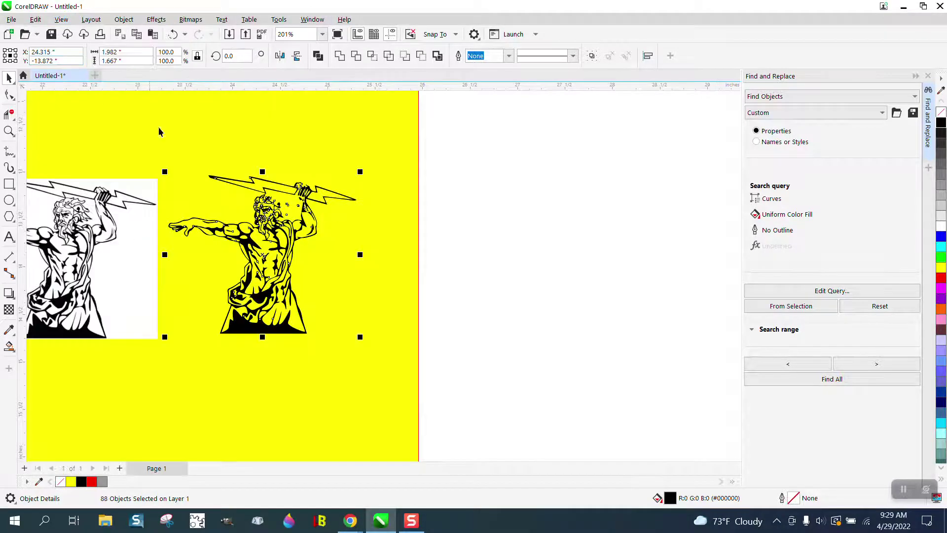
Step back through a long series of earlier edits with undo.
left_click(173, 34)
left_click(171, 40)
left_click(171, 40)
left_click(171, 40)
left_click(171, 40)
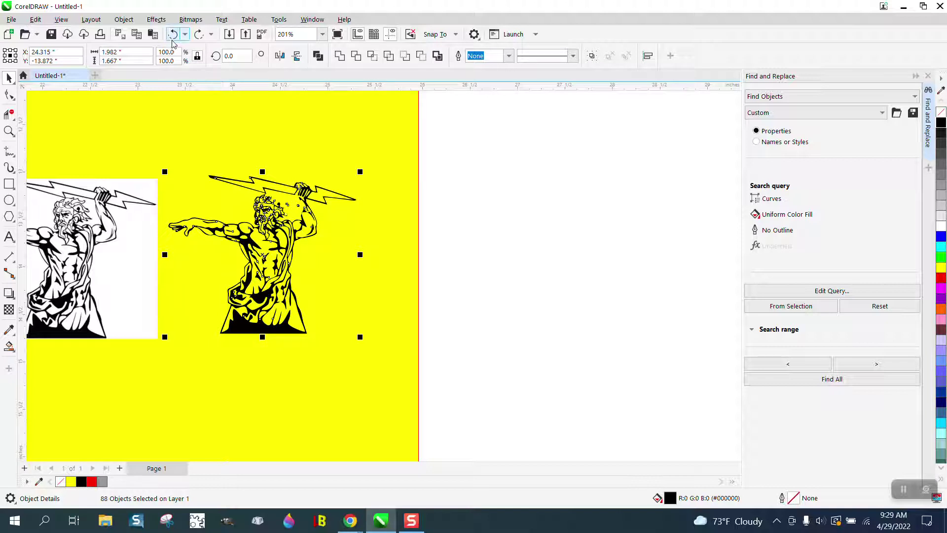
left_click(172, 41)
left_click(172, 40)
left_click(173, 40)
left_click(172, 40)
left_click(173, 40)
left_click(172, 41)
left_click(172, 40)
left_click(173, 41)
left_click(173, 41)
left_click(173, 40)
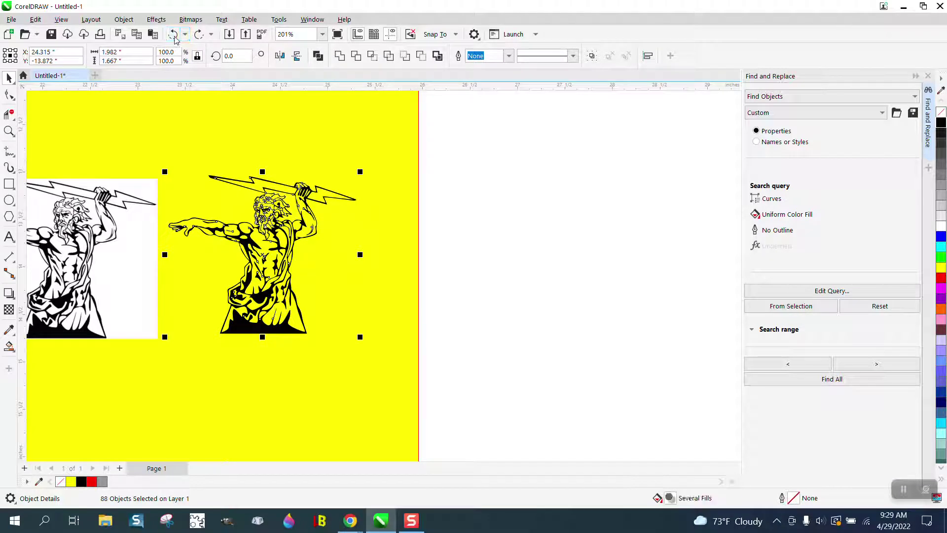
left_click(173, 37)
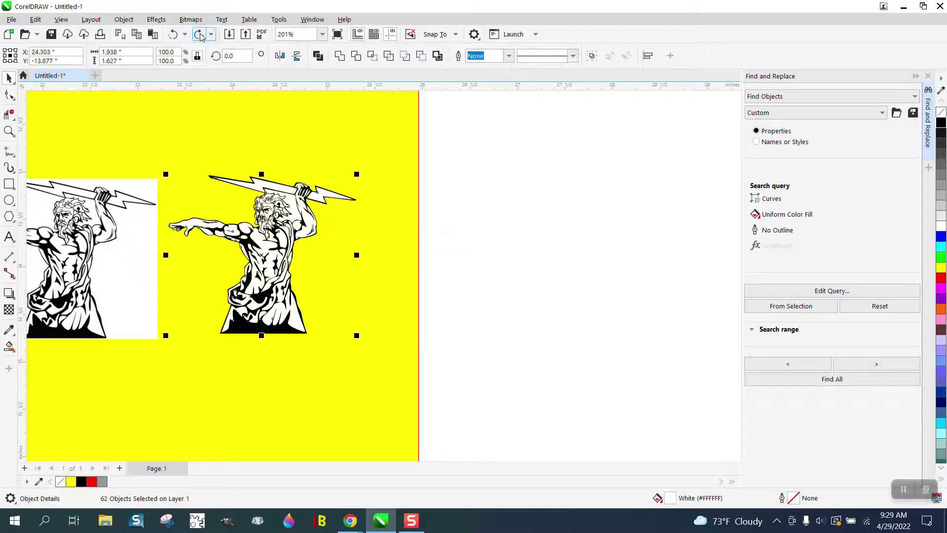
Redo the edits, restoring all 88 objects and the widened yellow background.
left_click(199, 34)
left_click(199, 34)
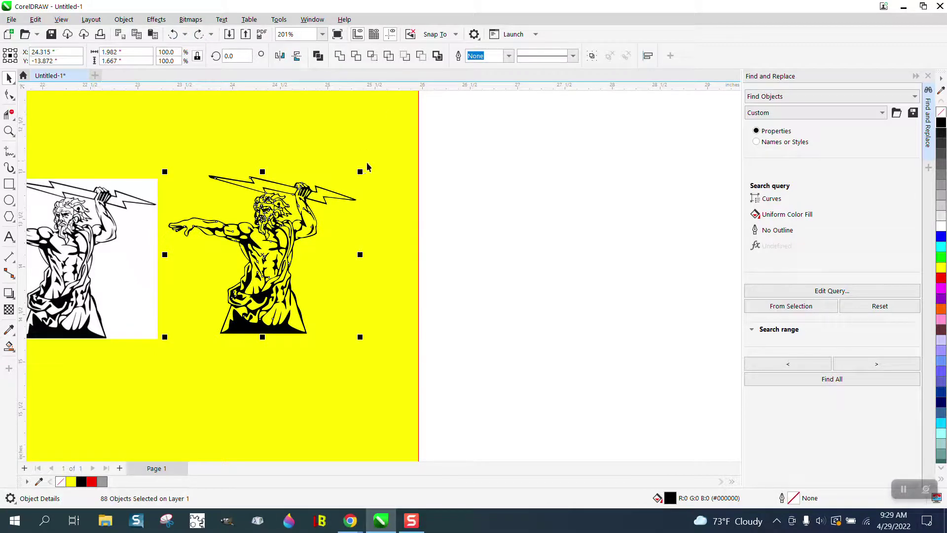
key("ctrl+shift+z")
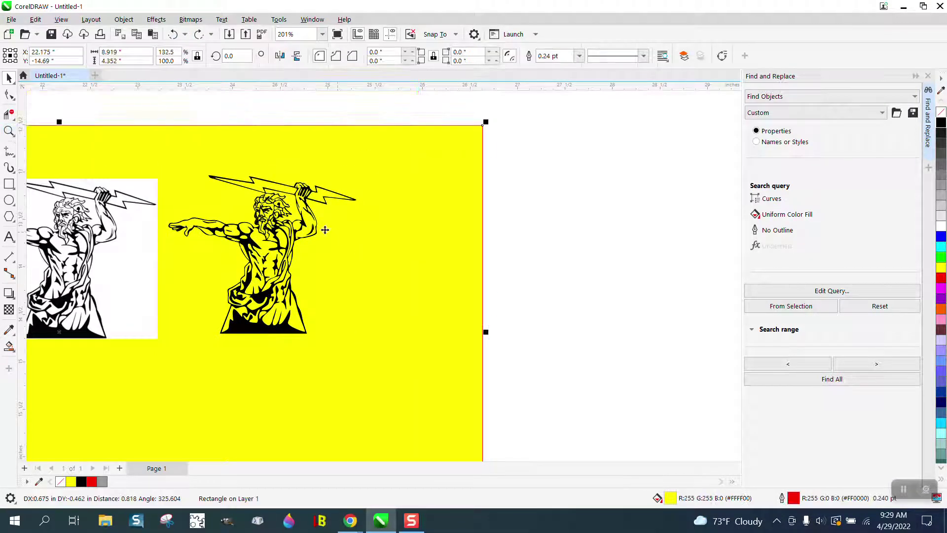
left_click(9, 130)
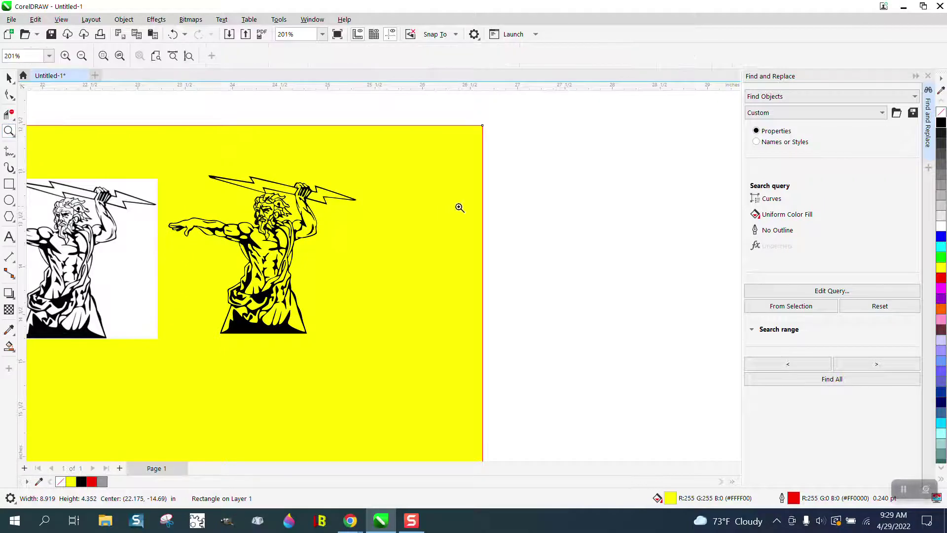
left_click_drag(256, 246, 250, 257)
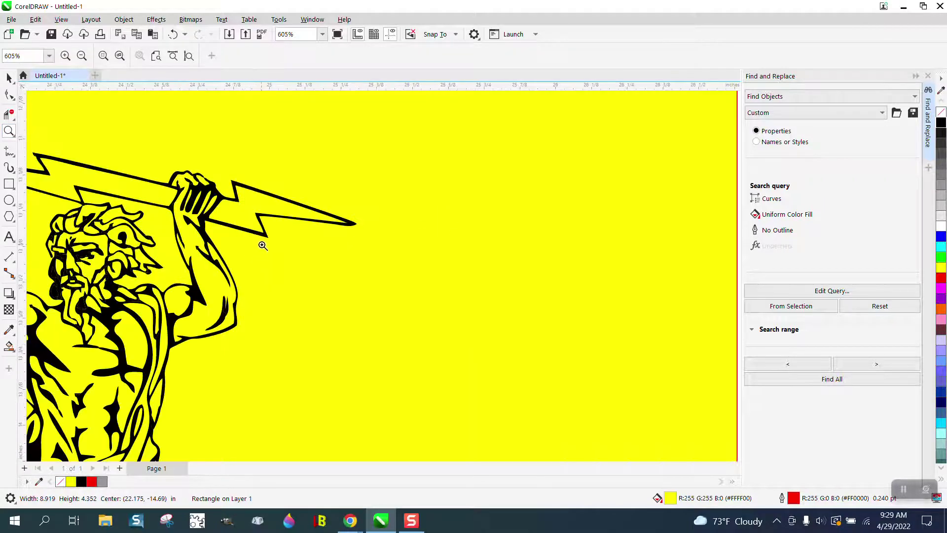
Zoom onto the bolt and pull its tip to a sharper point.
scroll(263, 217, "down", 3)
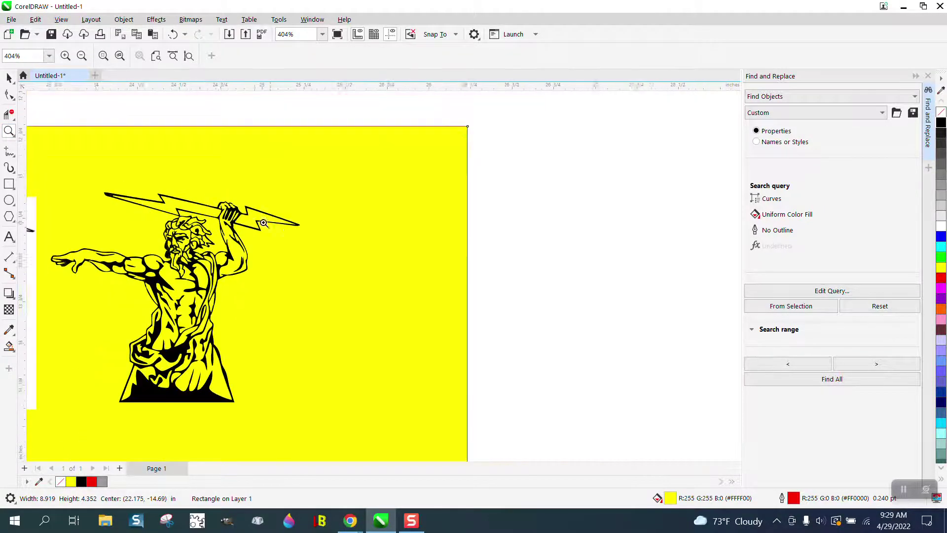
left_click_drag(120, 184, 249, 249)
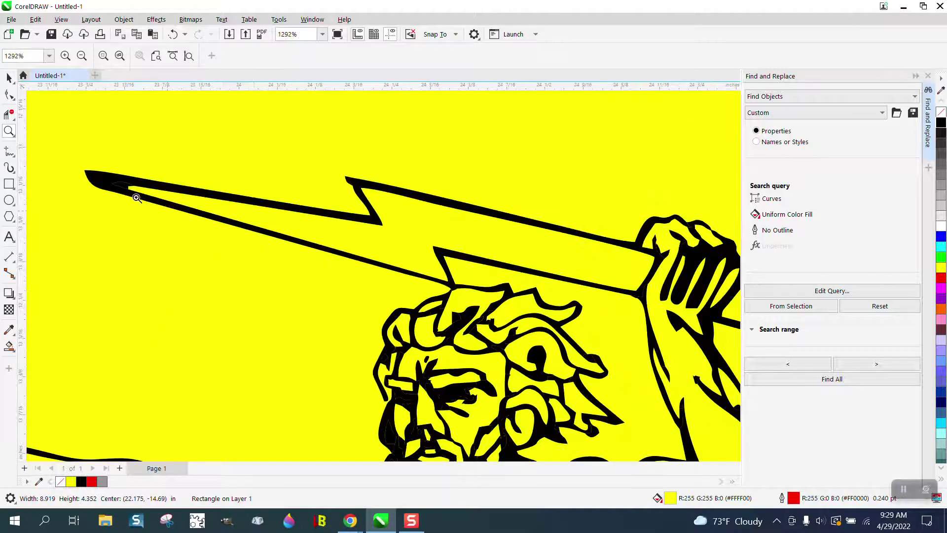
left_click(7, 96)
left_click(97, 176)
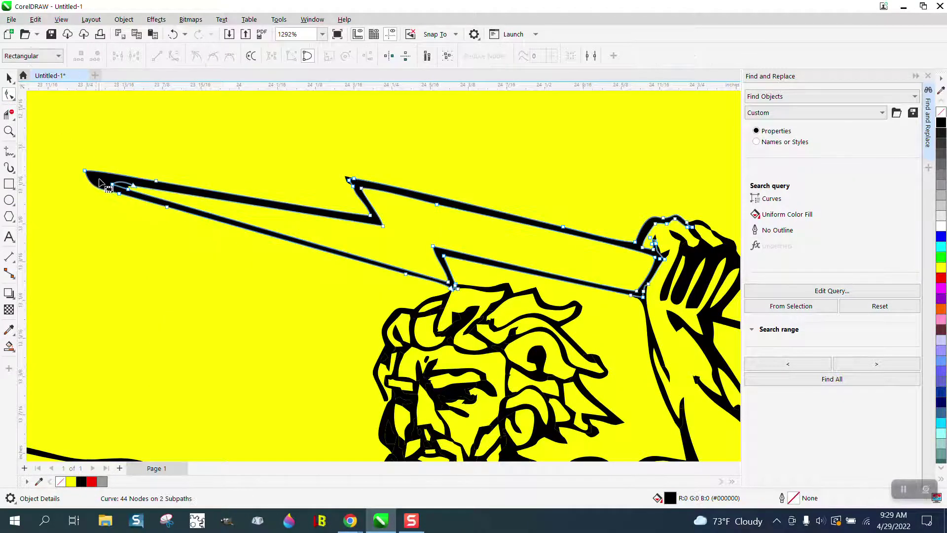
mouse_move(85, 171)
left_mouse_down()
mouse_move(58, 163)
mouse_move(73, 168)
left_mouse_up()
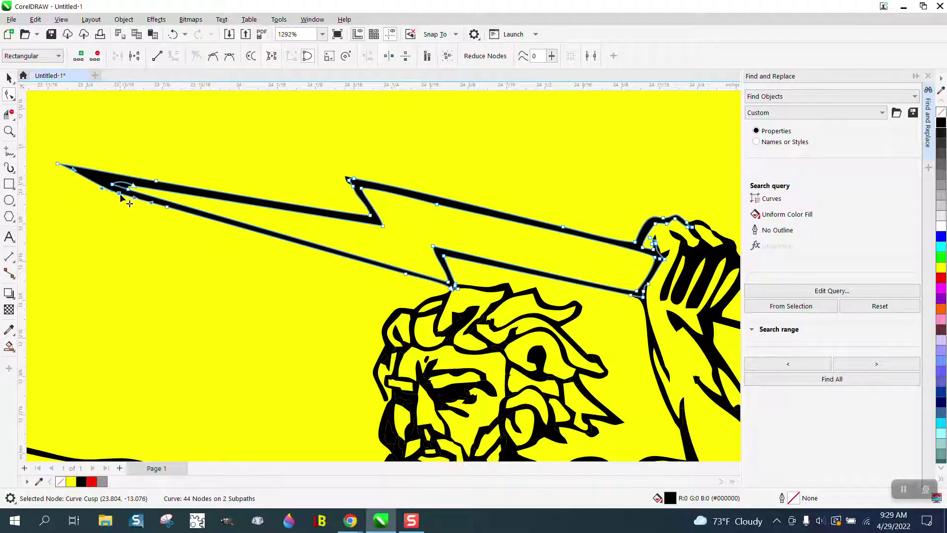
key("Delete")
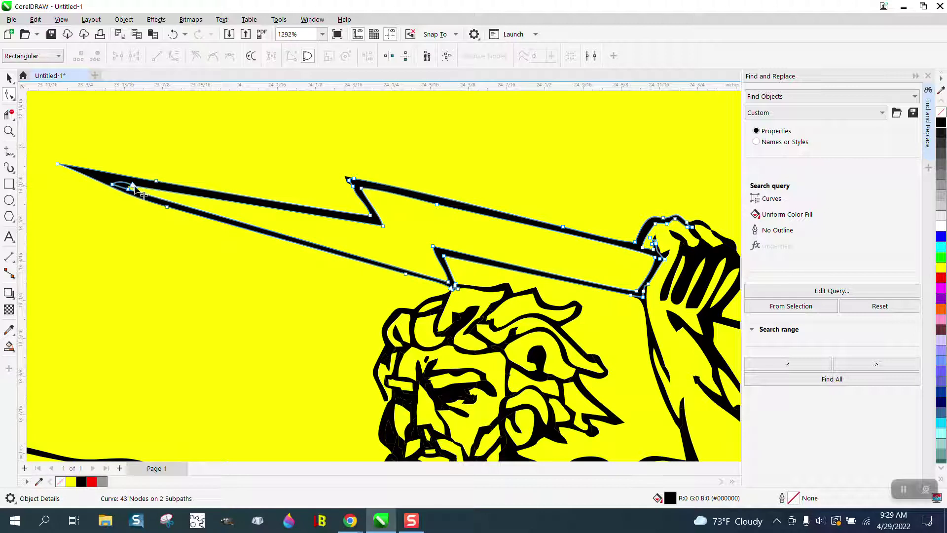
Delete stray nodes near the bolt tip and straighten its lower edge.
left_click(132, 185)
key("Delete")
left_click(127, 189)
key("Delete")
left_click(114, 185)
key("Delete")
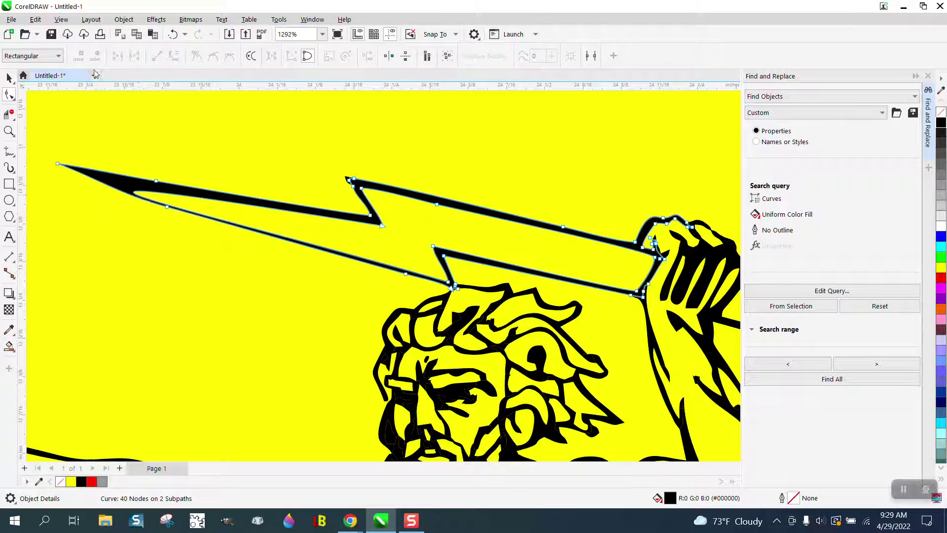
left_click(173, 34)
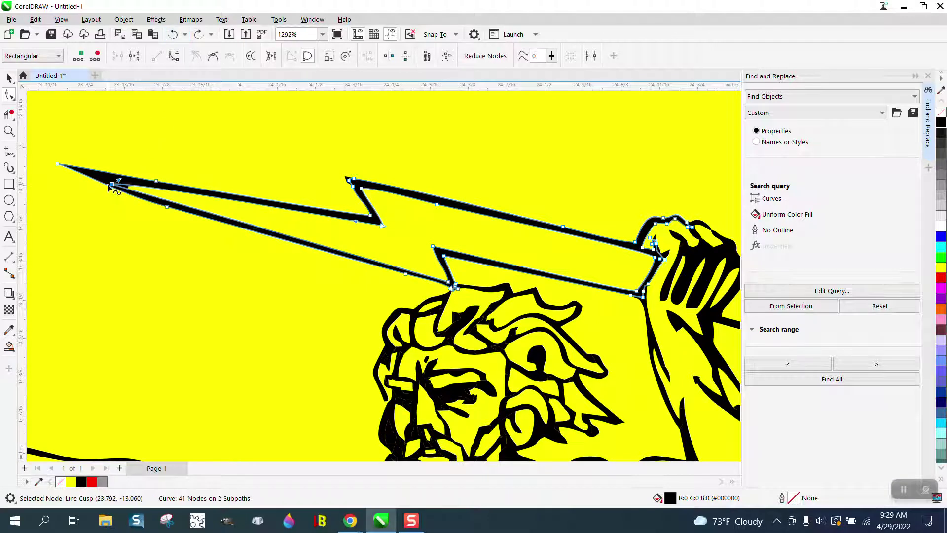
left_click_drag(120, 180, 132, 182)
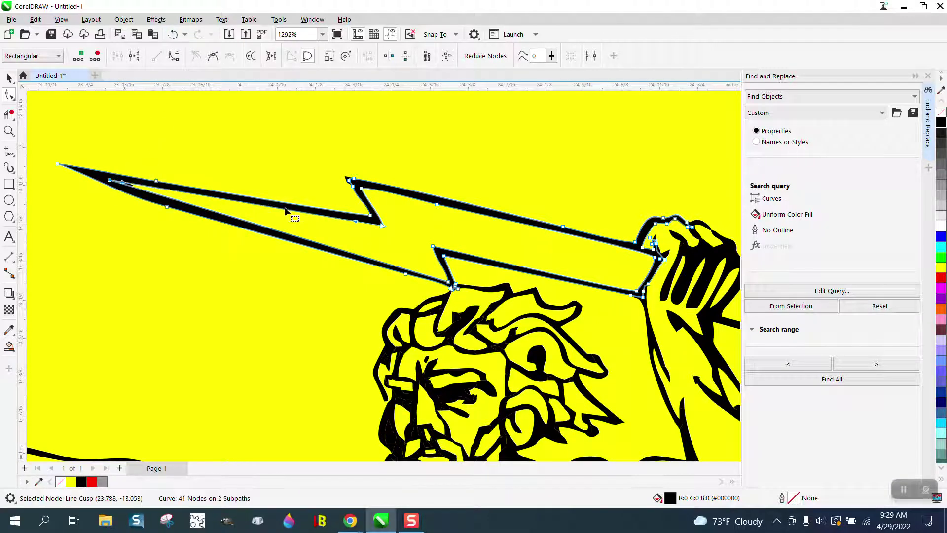
Delete the stray zigzag node, leaving a 40-node bolt, and zoom out.
left_click(355, 186)
key("Delete")
scroll(344, 211, "down", 1)
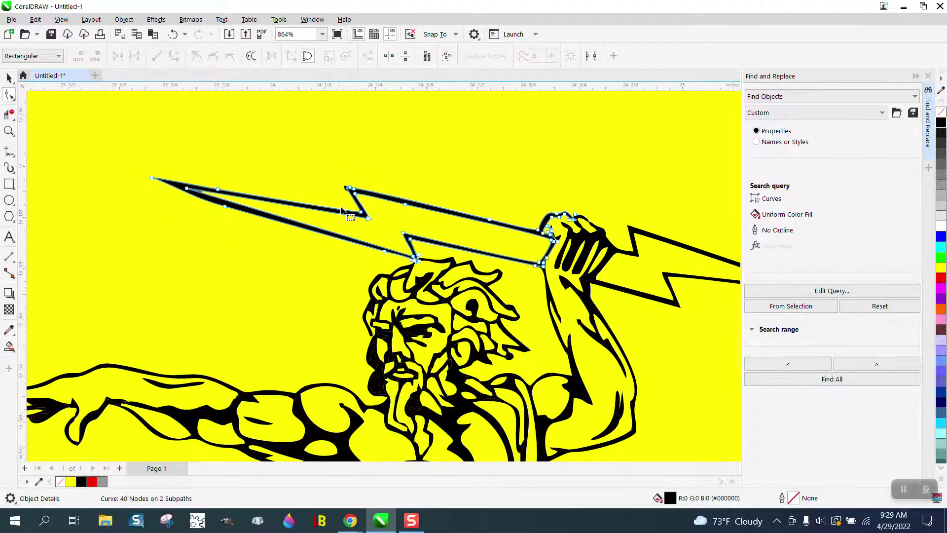
scroll(343, 211, "down", 3)
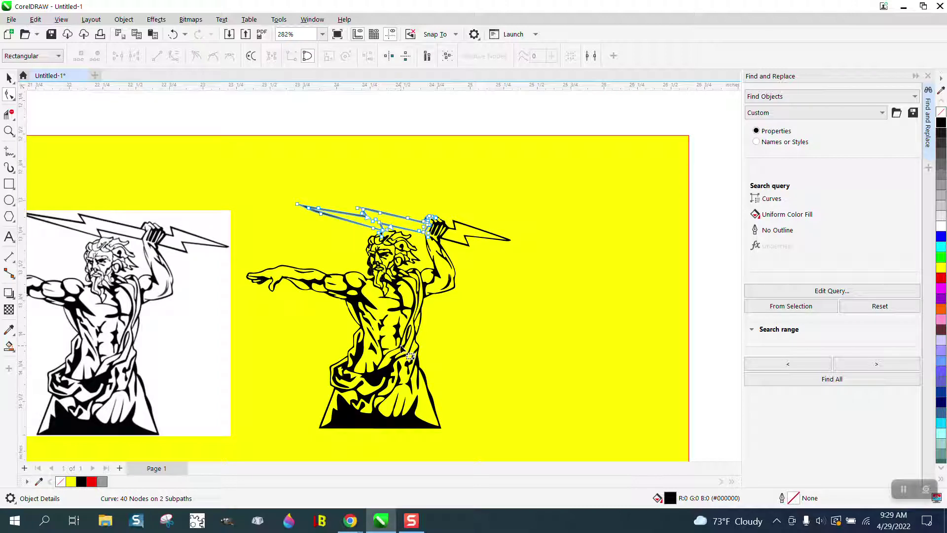
Zoom onto the hair-face joint and drag the cusp node's control handle back to tighten the corner.
key("z")
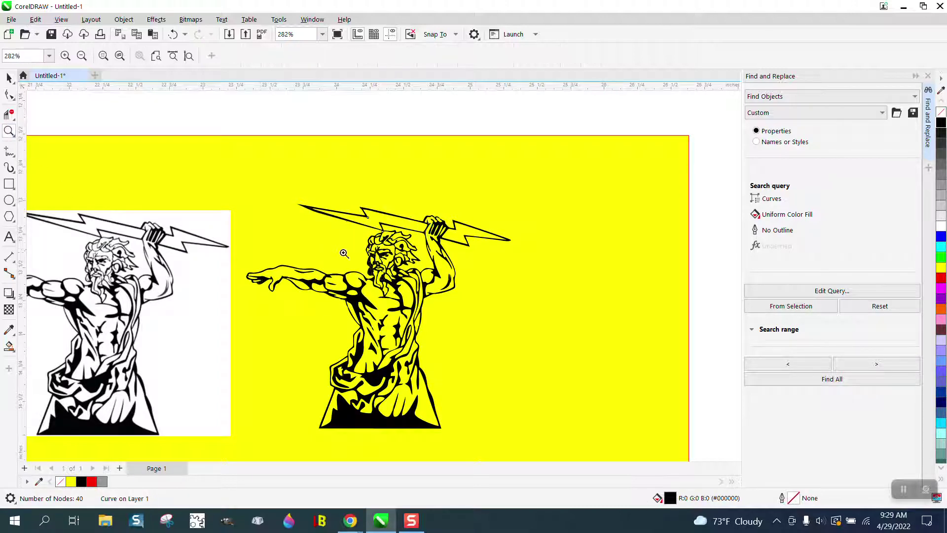
left_click_drag(367, 267, 421, 279)
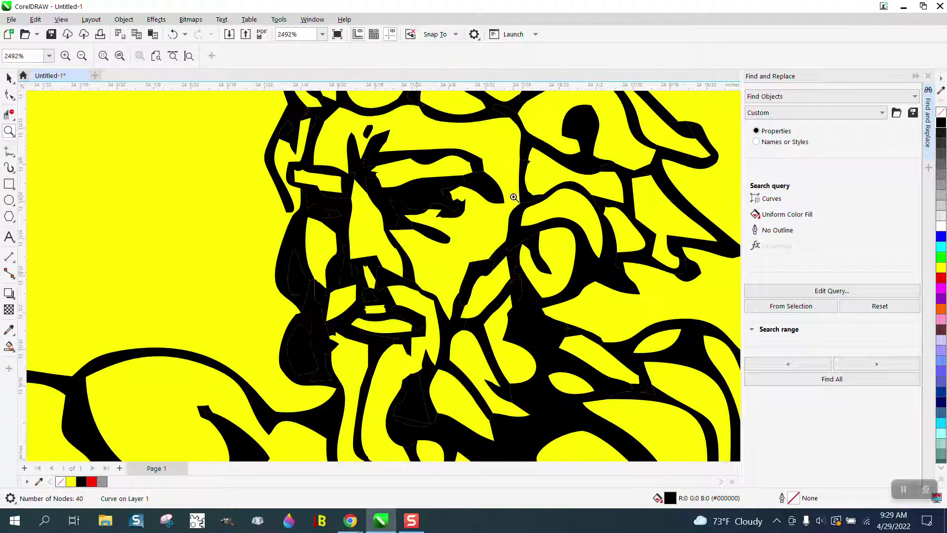
left_click_drag(519, 163, 544, 189)
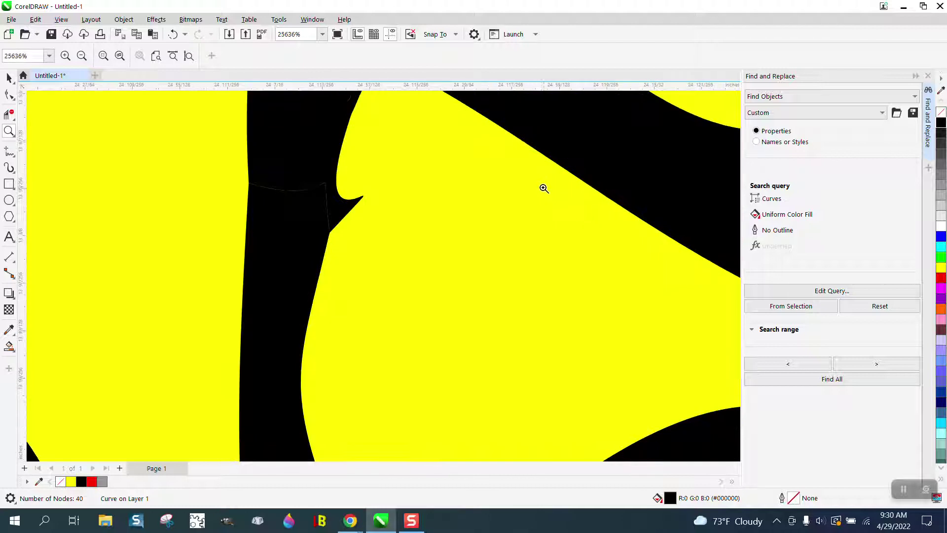
left_click(9, 94)
left_click(355, 204)
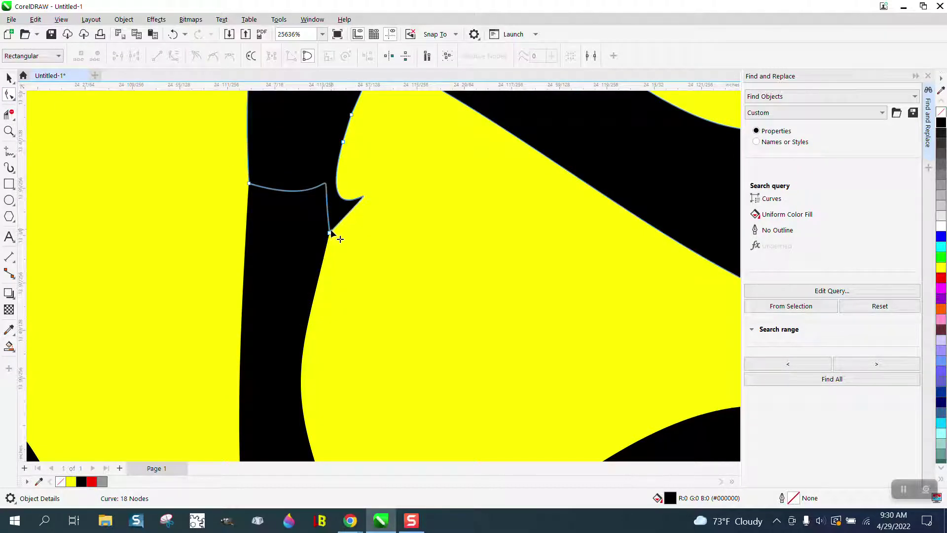
left_click(342, 228)
left_click_drag(416, 146, 329, 138)
left_click(9, 131)
left_click_drag(259, 156, 471, 273)
left_click(9, 94)
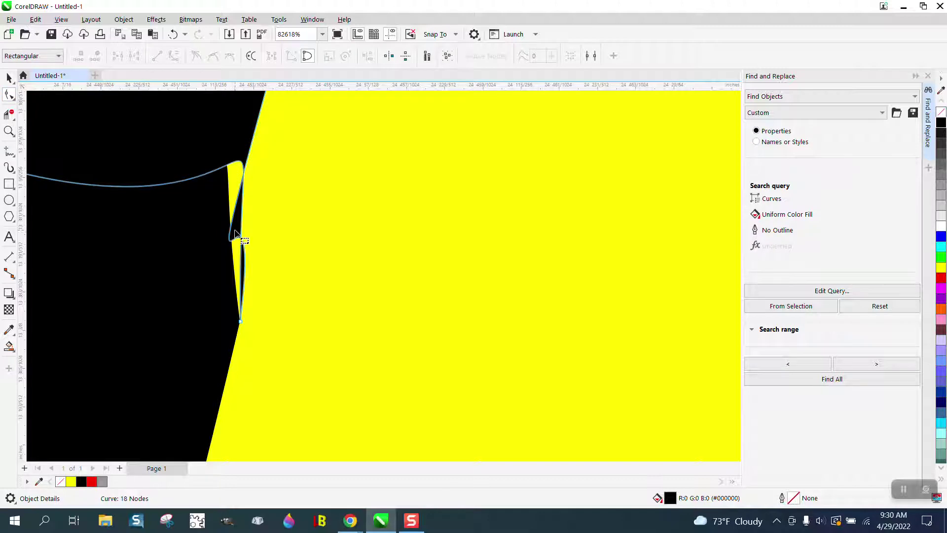
Choose the Smart Fill tool and set its fill colour to black from the RGB palette.
scroll(236, 234, "down", 1)
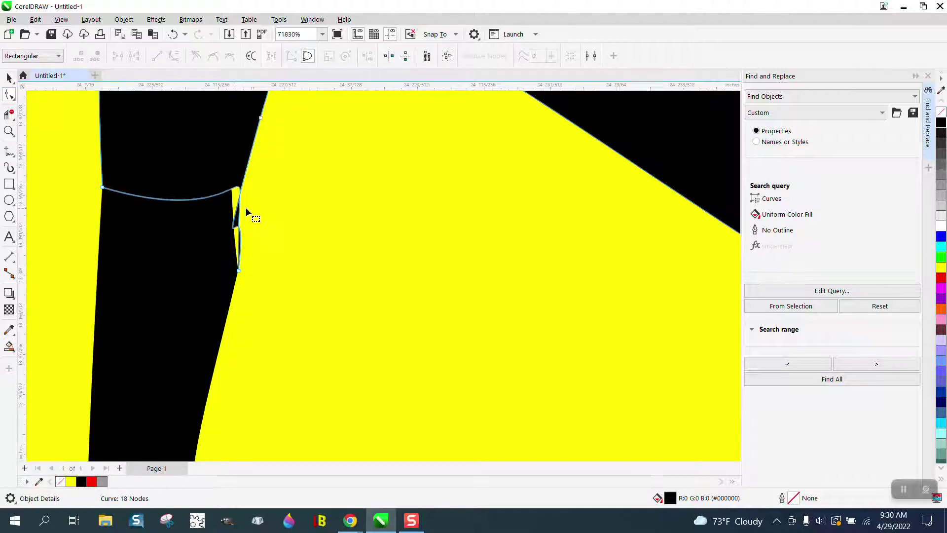
left_click(9, 347)
left_click(133, 56)
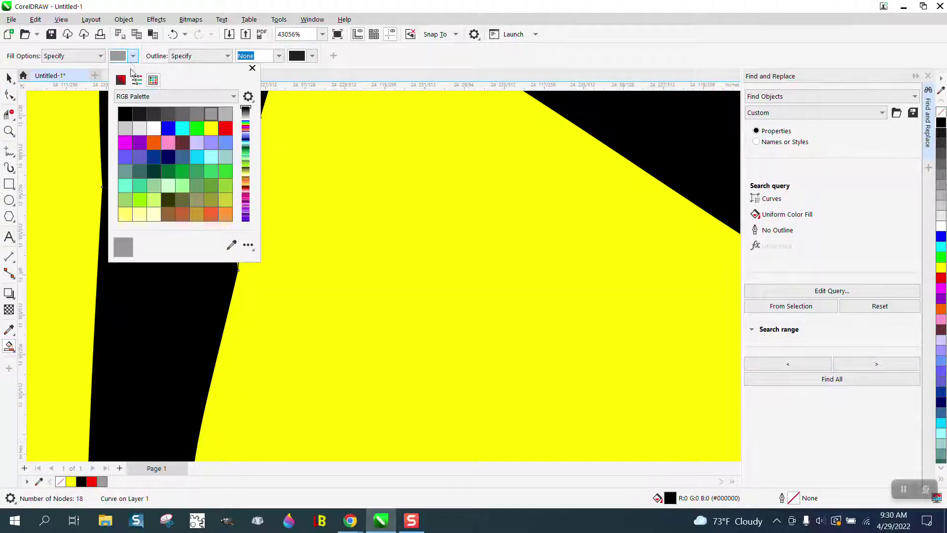
left_click(130, 113)
left_click(261, 192)
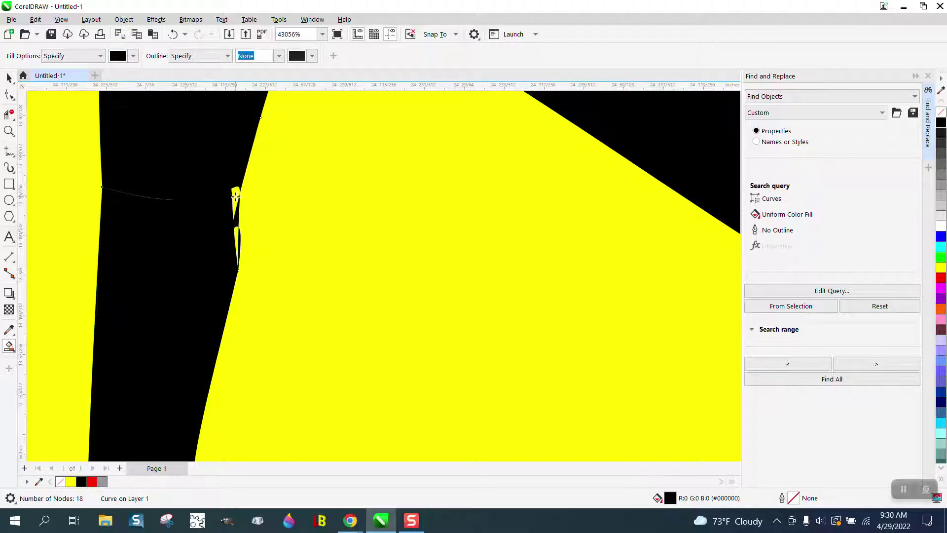
scroll(59, 136, "down", 1)
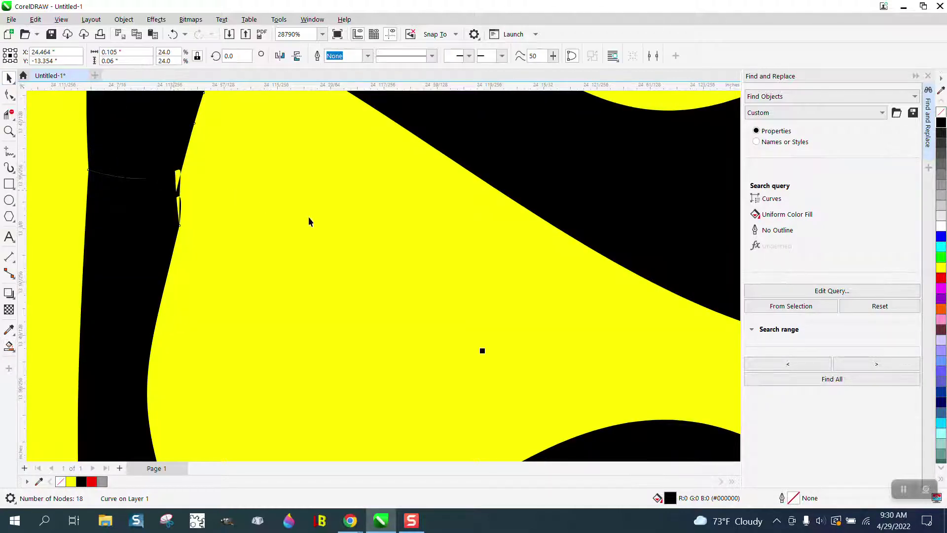
scroll(310, 218, "down", 1)
Drag the hair curve's joint node left and its upper node up to close the yellow sliver.
left_click(8, 131)
left_click_drag(197, 169, 315, 256)
left_click(9, 95)
left_click(297, 236)
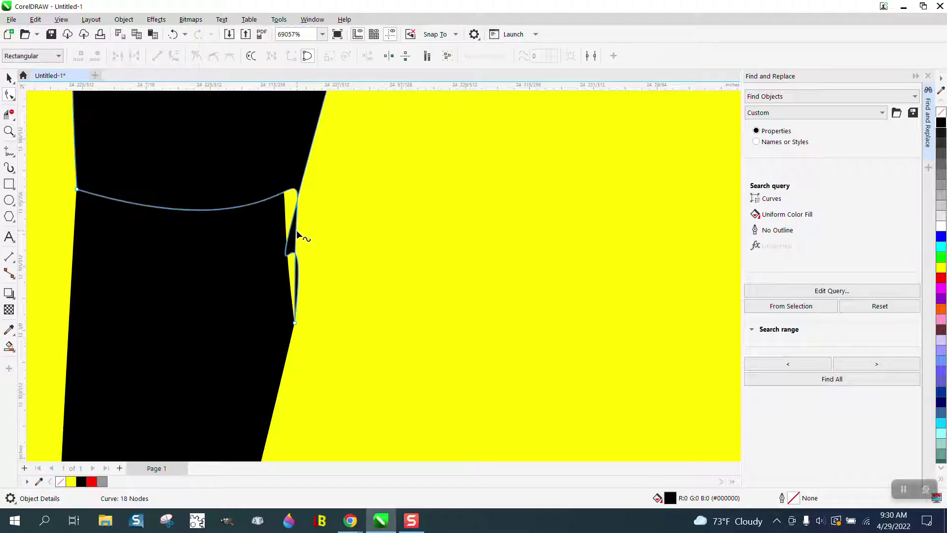
left_click_drag(284, 253, 251, 253)
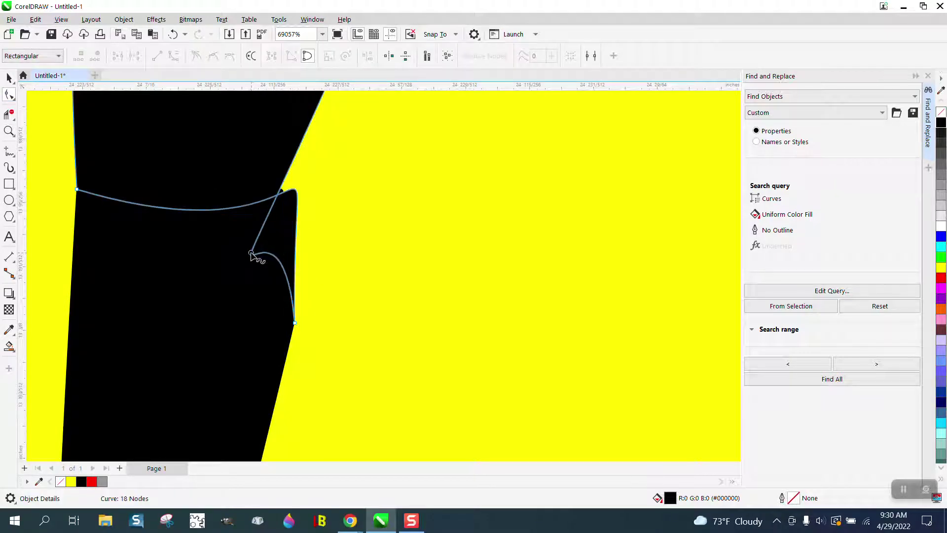
left_click(301, 198)
left_click_drag(296, 195, 267, 217)
scroll(332, 238, "down", 2)
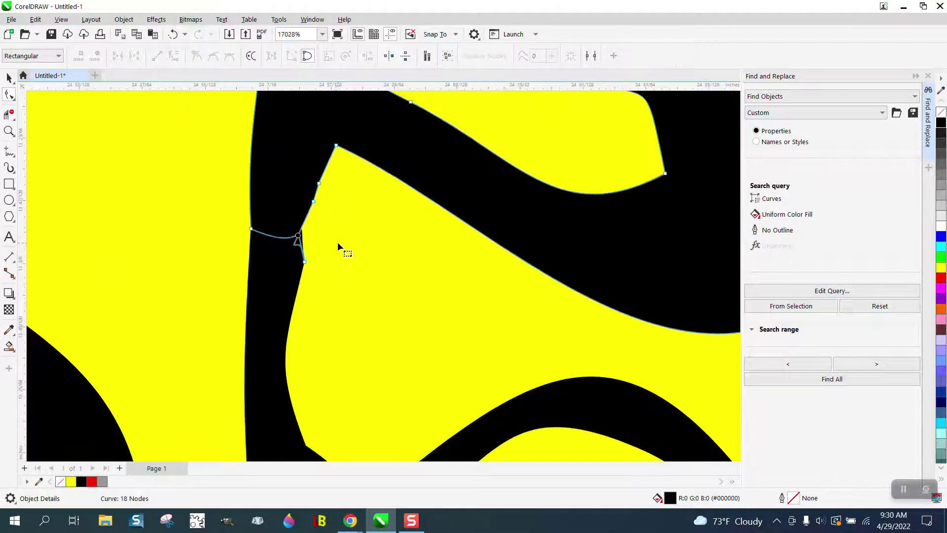
scroll(339, 241, "down", 2)
scroll(349, 241, "down", 1)
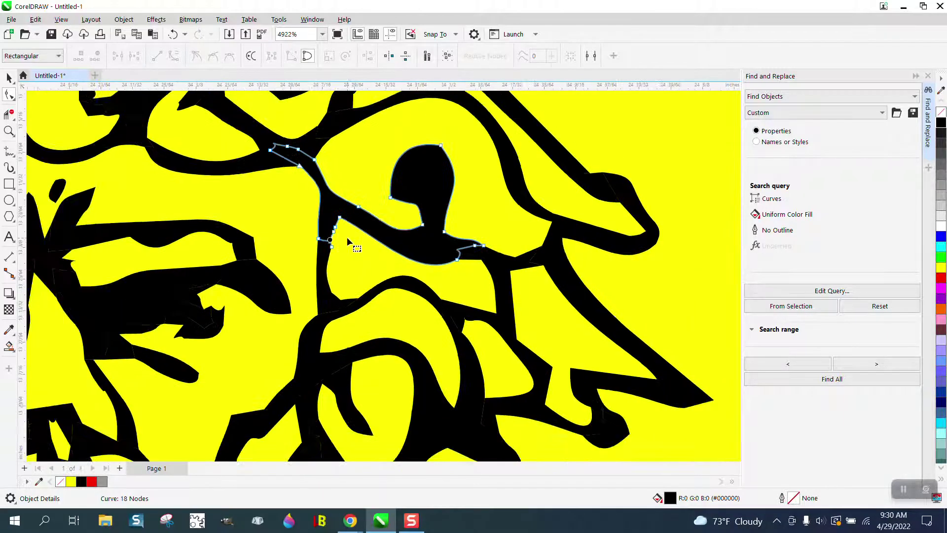
left_click(12, 96)
left_click(48, 111)
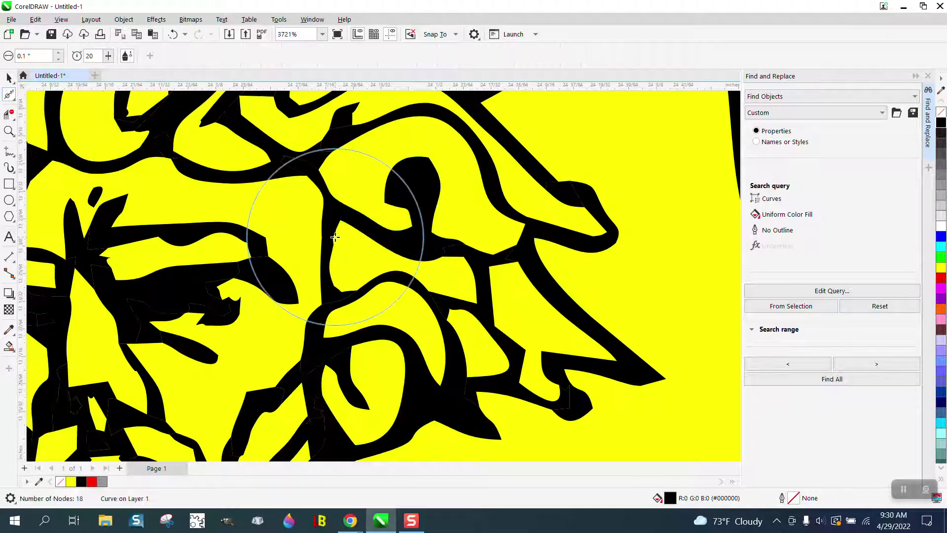
mouse_move(423, 249)
left_mouse_down()
mouse_move(423, 211)
mouse_move(433, 222)
mouse_move(420, 251)
mouse_move(348, 162)
mouse_move(412, 180)
mouse_move(417, 236)
left_mouse_up()
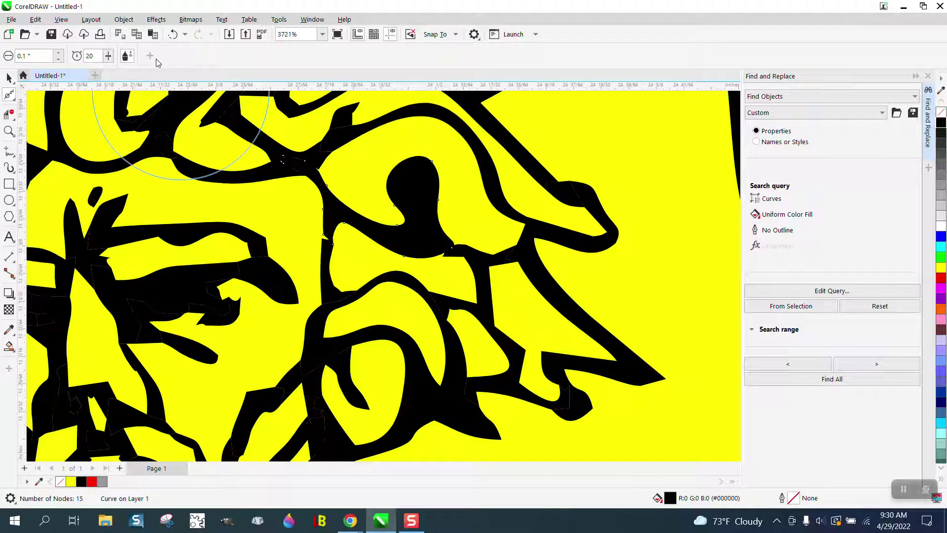
left_click(173, 34)
left_click(172, 34)
left_click(172, 34)
left_click(173, 35)
scroll(295, 216, "down", 5)
scroll(294, 217, "down", 1)
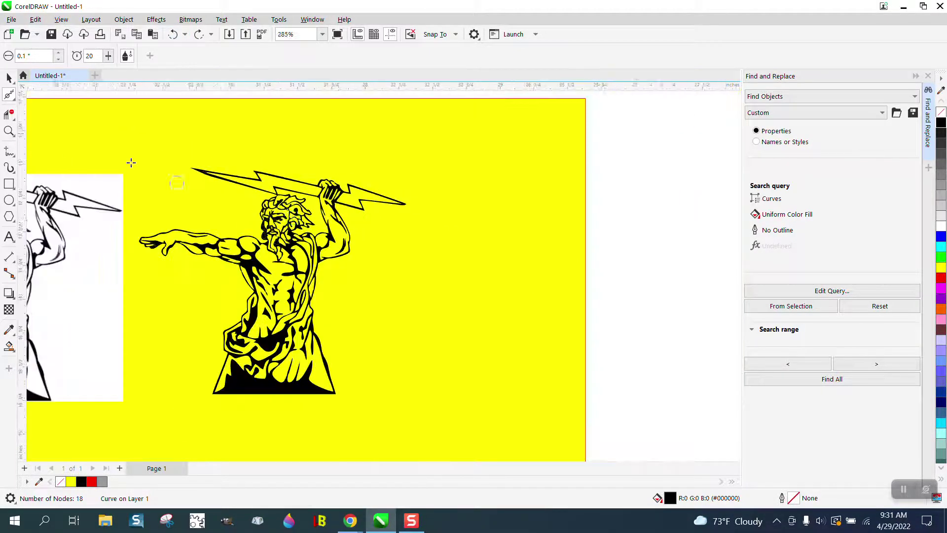
left_click(8, 77)
left_click_drag(614, 135, 134, 421)
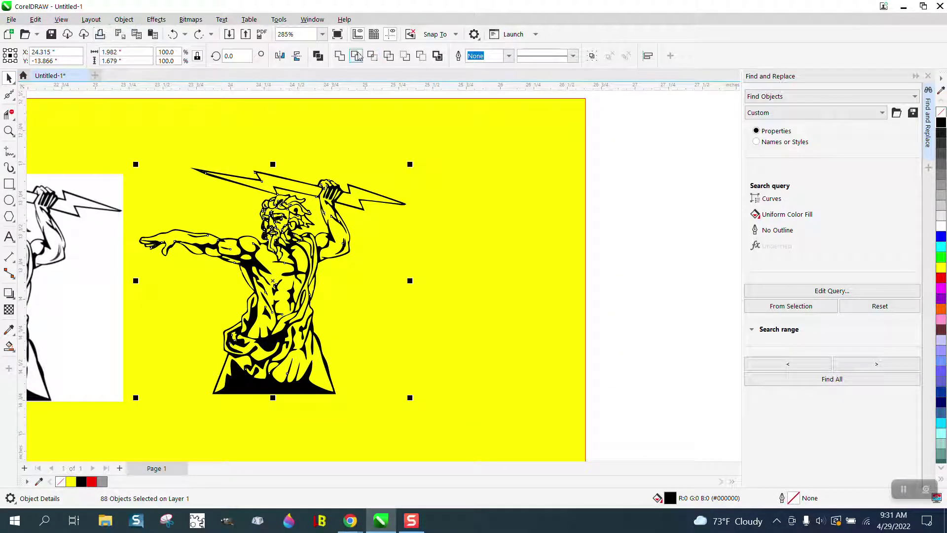
left_click(340, 56)
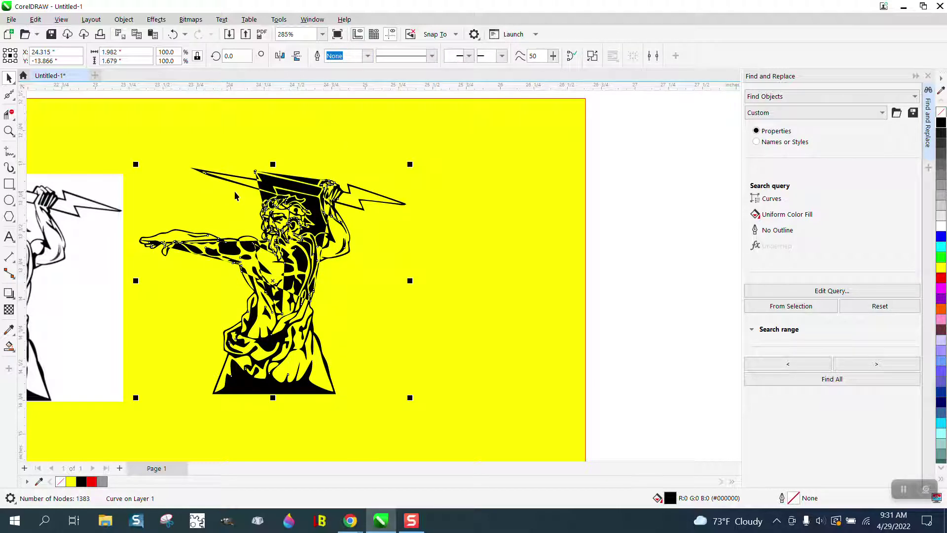
left_click(9, 130)
left_click_drag(249, 143, 357, 226)
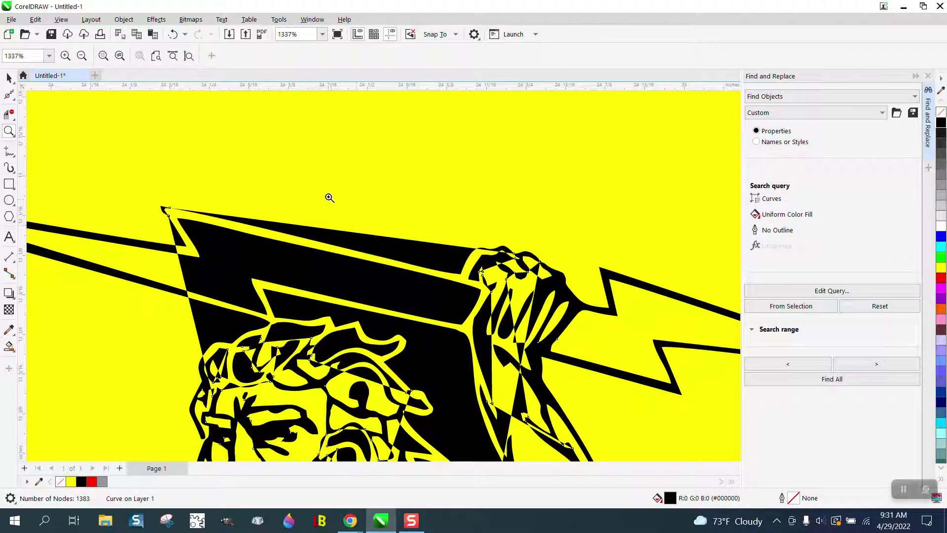
left_click(171, 35)
scroll(254, 99, "down", 1)
scroll(311, 123, "down", 2)
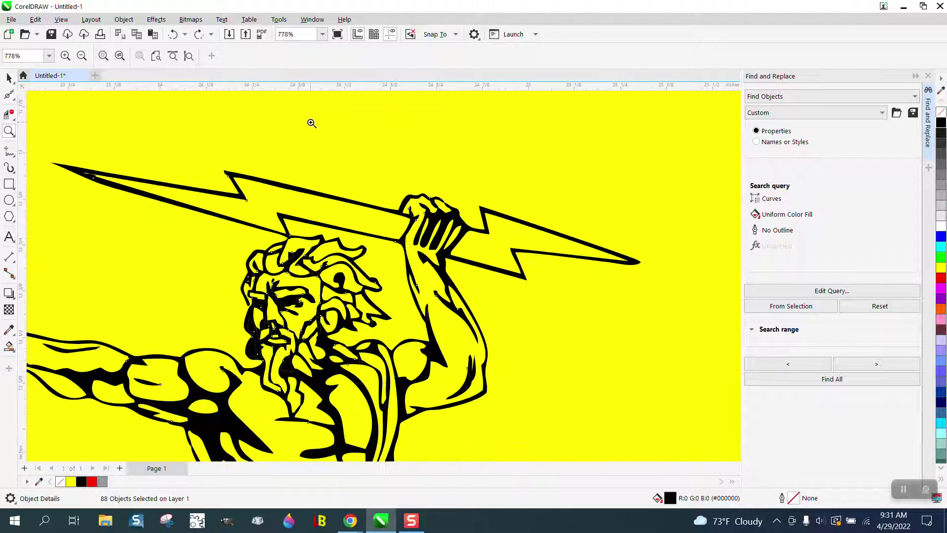
scroll(342, 132, "down", 1)
scroll(417, 218, "down", 1)
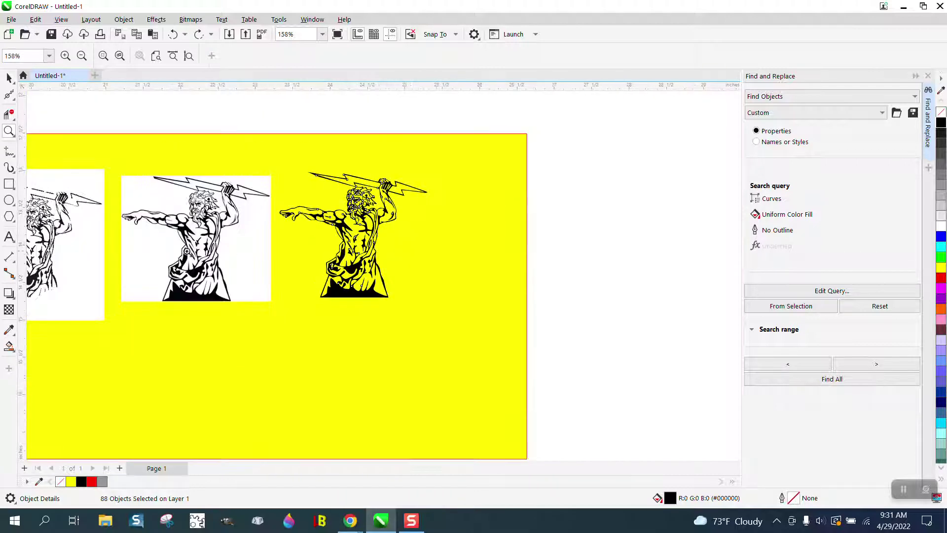
scroll(192, 242, "down", 1)
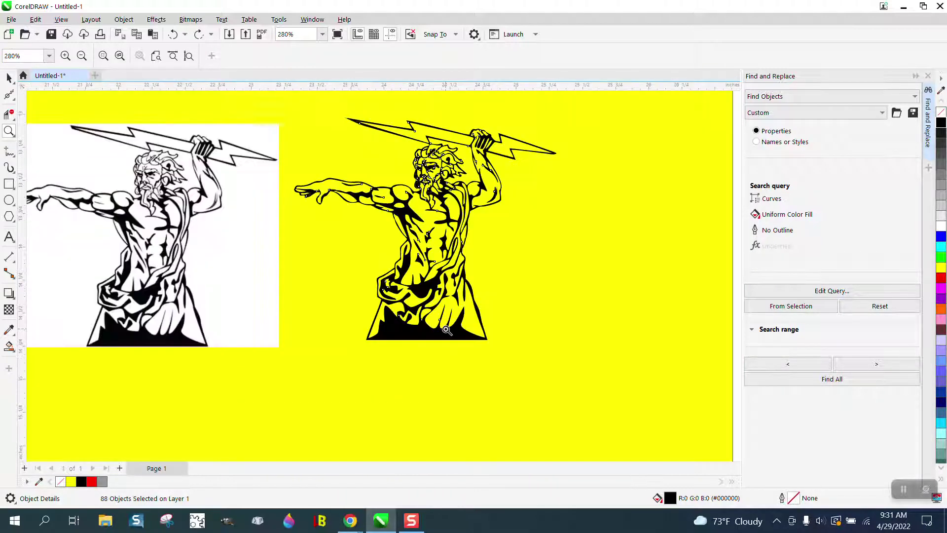